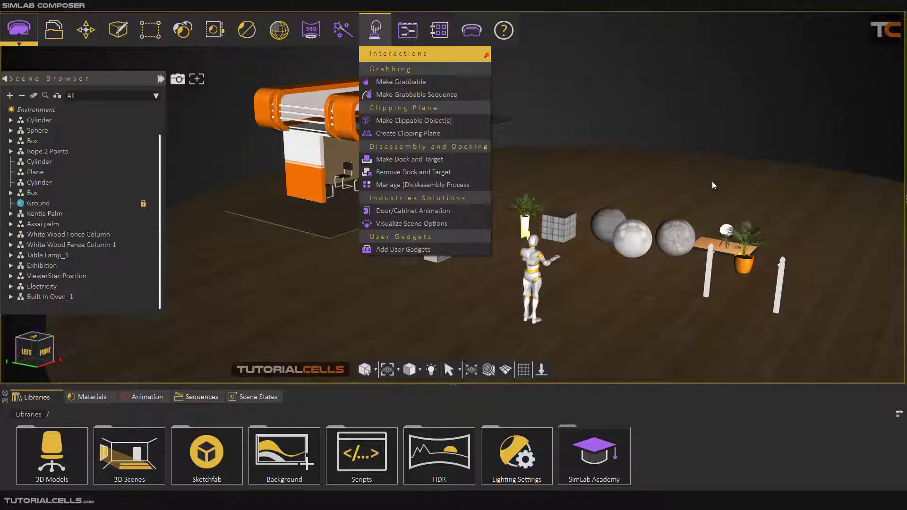
Step: Examine the objects laid out around the mannequin, from the oven to the spheres, potted palms and fence columns
click(684, 212)
middle_drag(622, 274, 602, 241)
scroll(602, 241, up, 2)
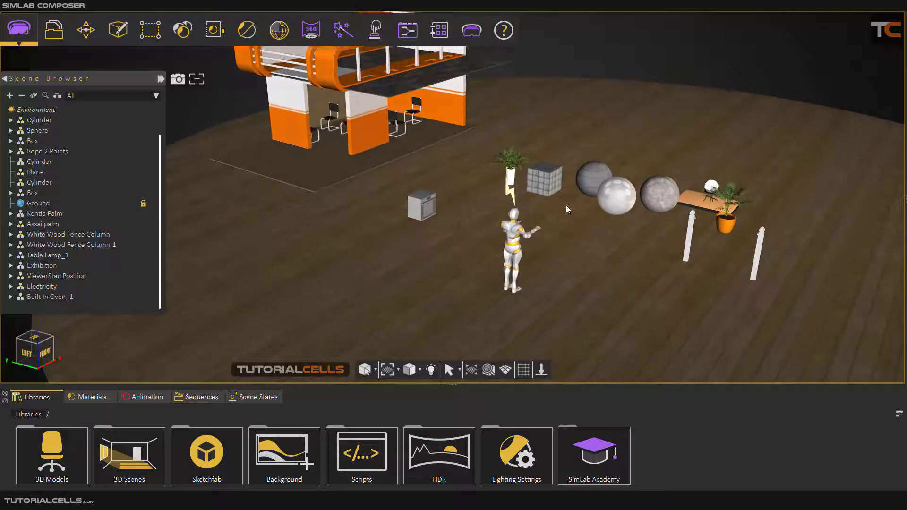
scroll(566, 205, up, 2)
scroll(539, 187, up, 1)
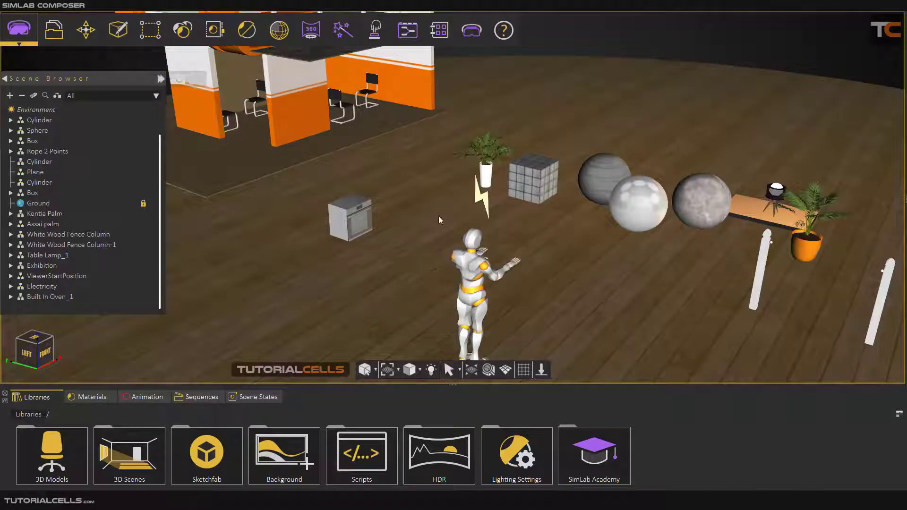
scroll(339, 229, up, 2)
scroll(339, 226, down, 2)
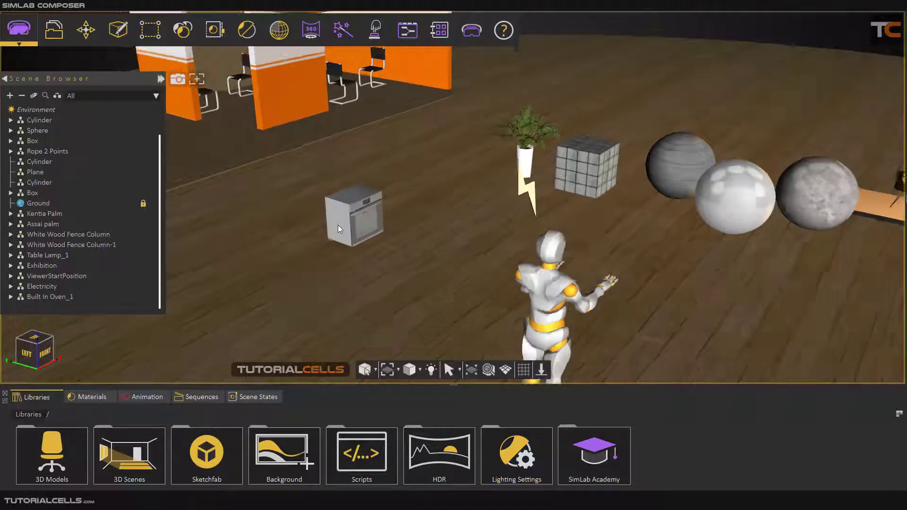
middle_drag(614, 249, 451, 227)
scroll(741, 248, down, 1)
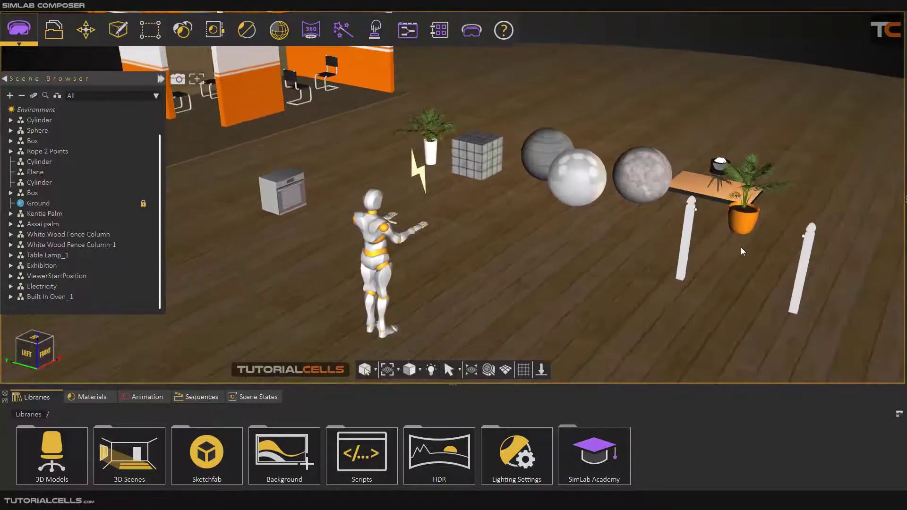
Step: Make the whole Kentia Palm group, the plant in the orange pot, a grabbable object
click(744, 228)
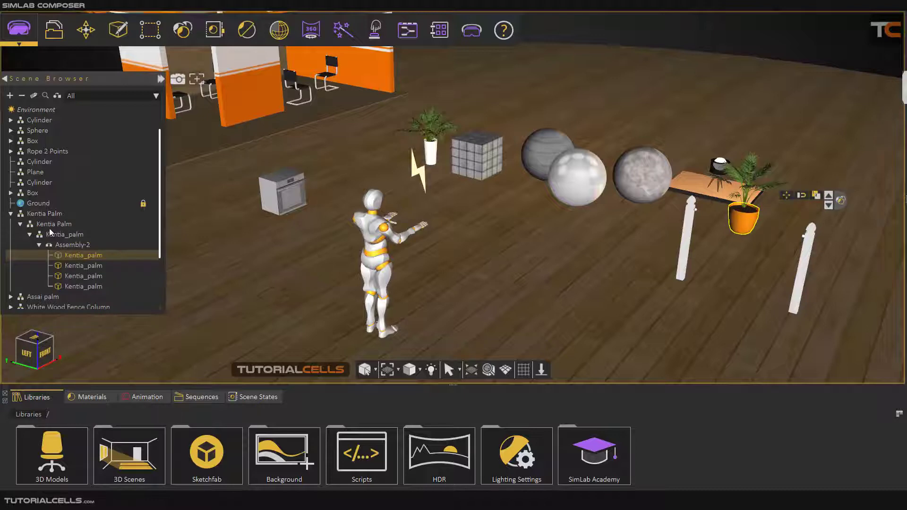
click(45, 214)
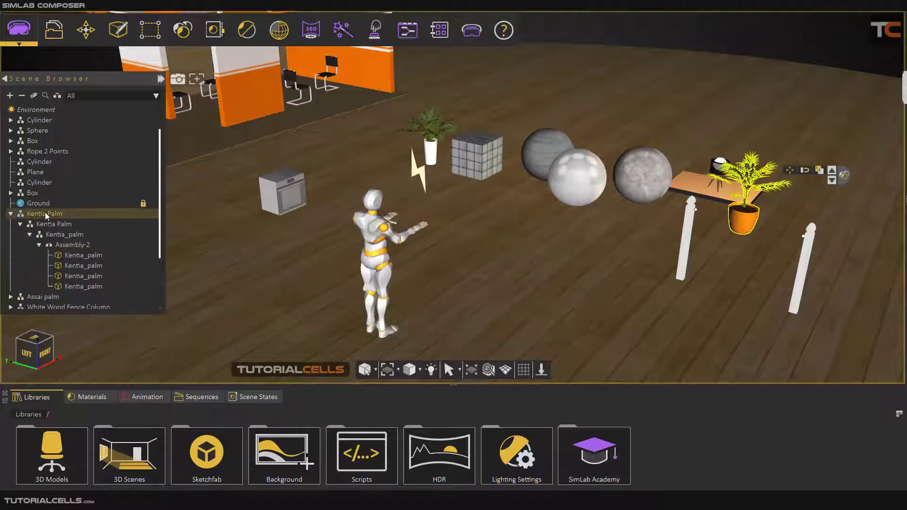
click(11, 214)
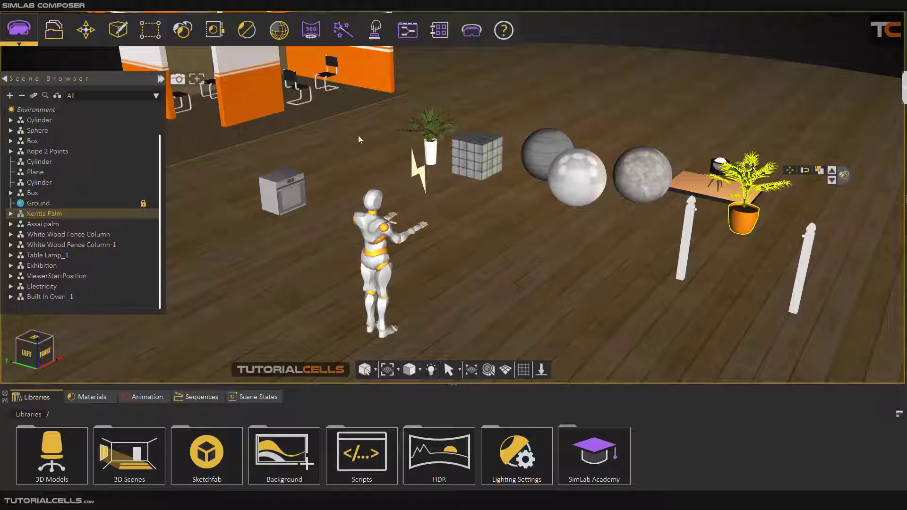
click(375, 30)
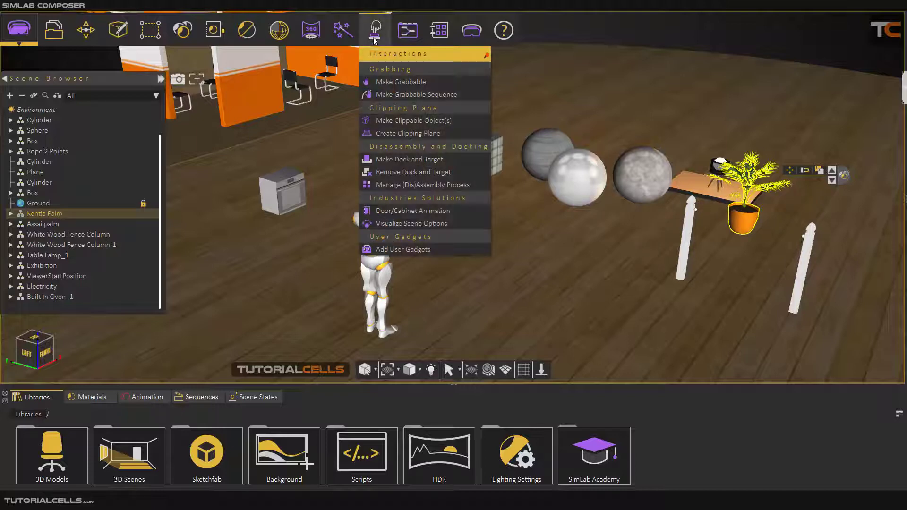
click(388, 82)
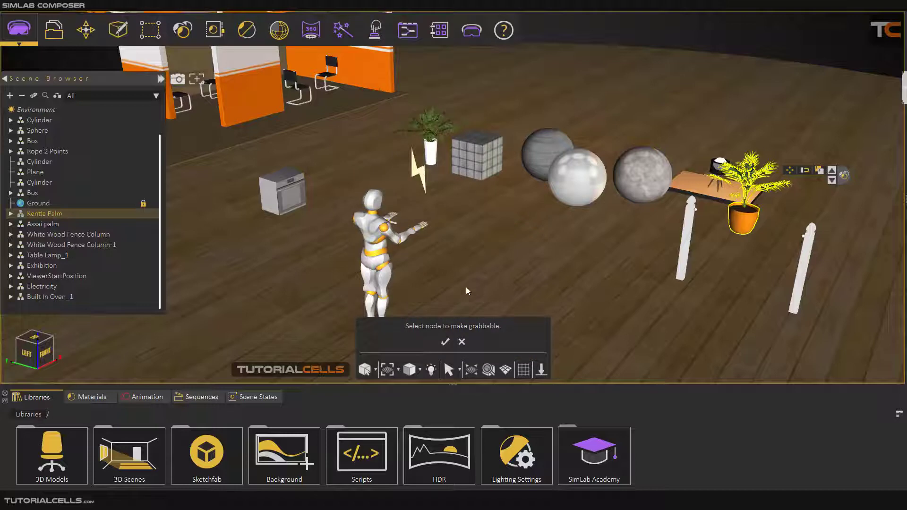
click(445, 342)
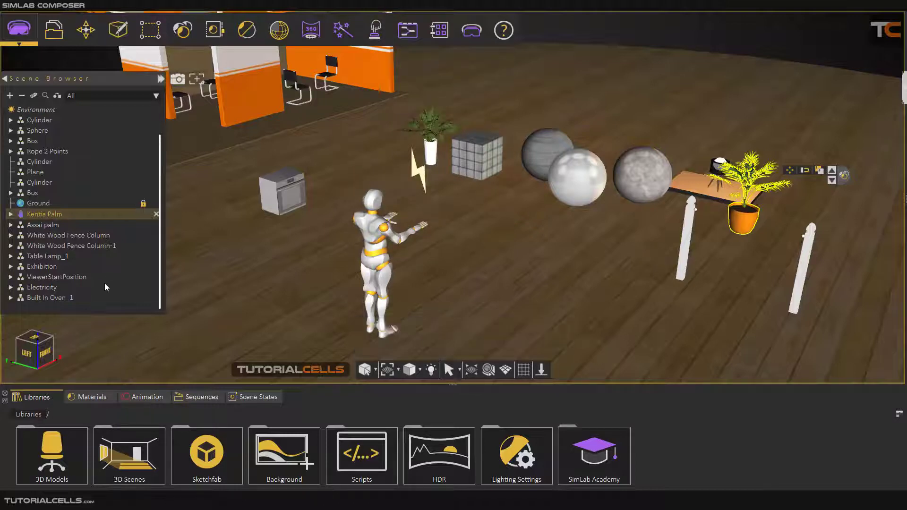
click(10, 215)
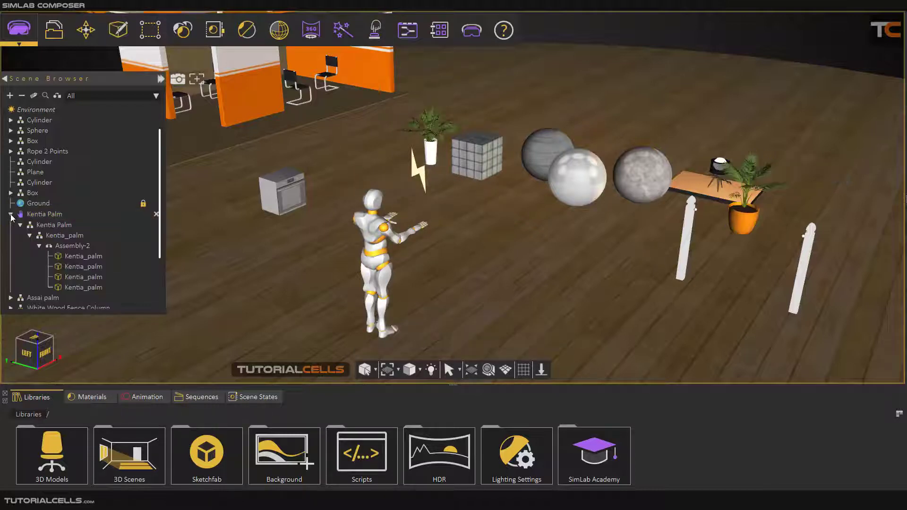
click(10, 215)
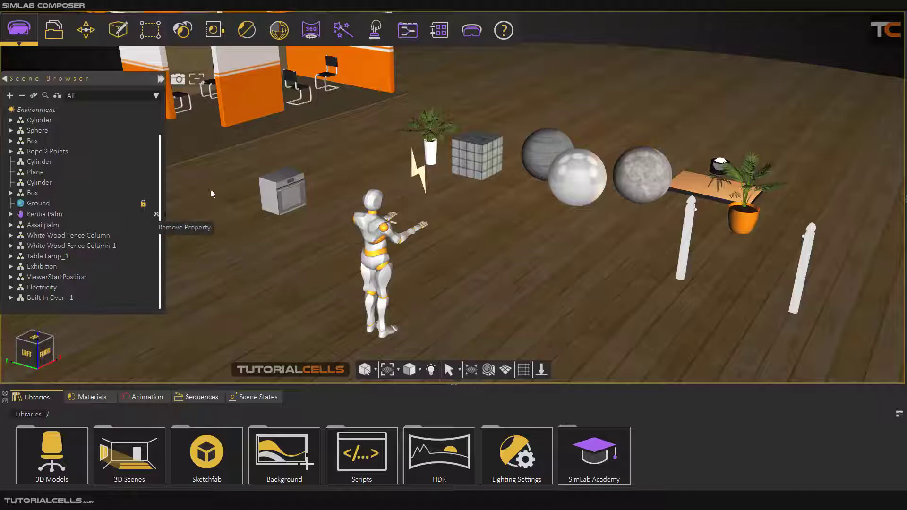
Step: Launch the scene in the SimLab VR Viewer
click(469, 33)
click(472, 68)
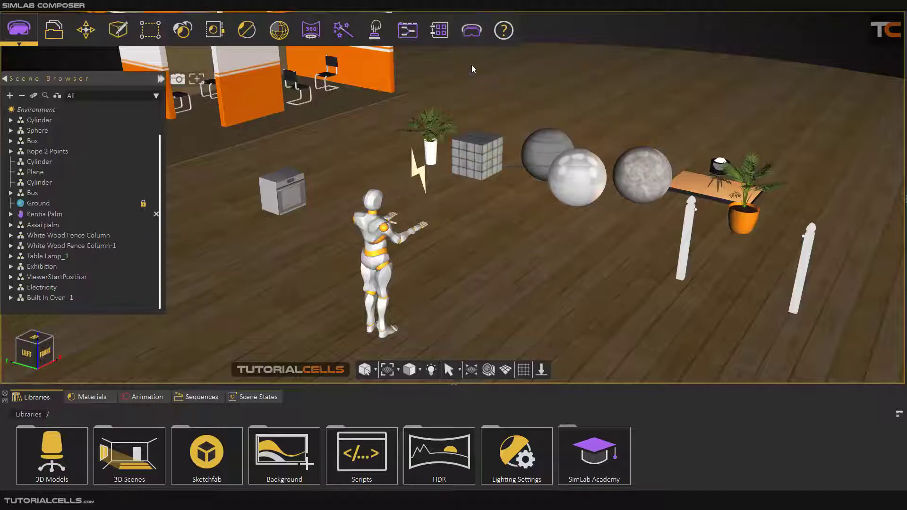
click(339, 222)
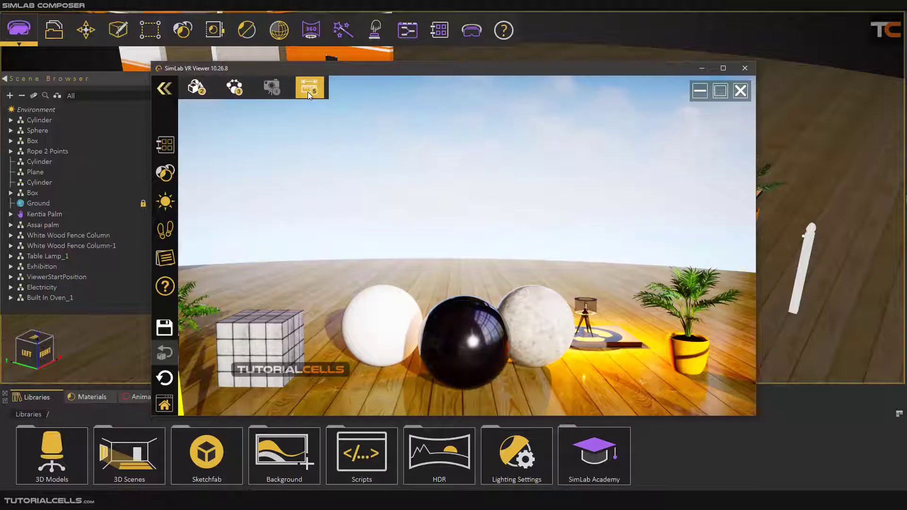
Step: Look around the VR scene and walk up to the Kentia palm beside the fence columns
right_click(473, 199)
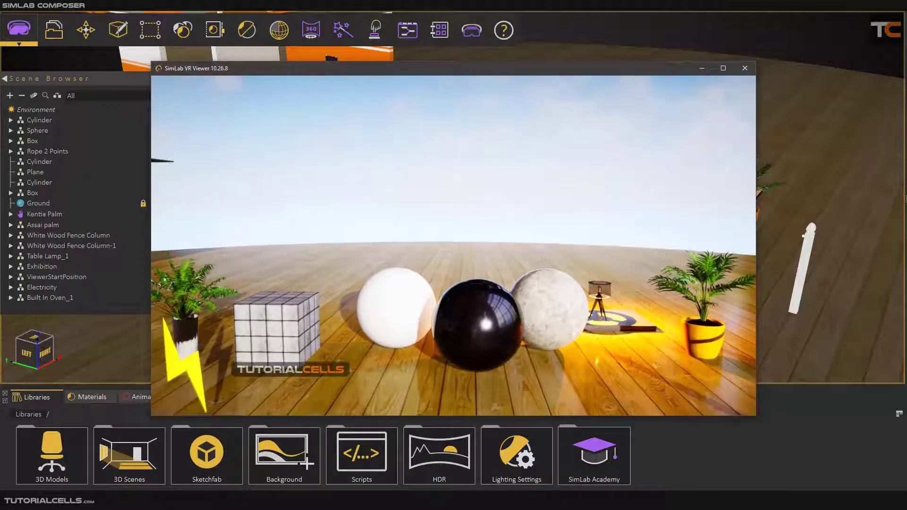
right_click(464, 253)
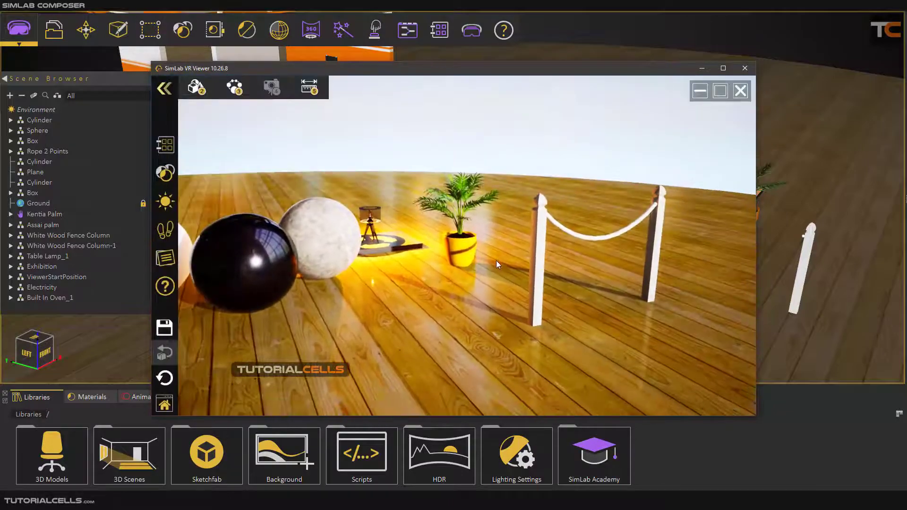
right_click(463, 250)
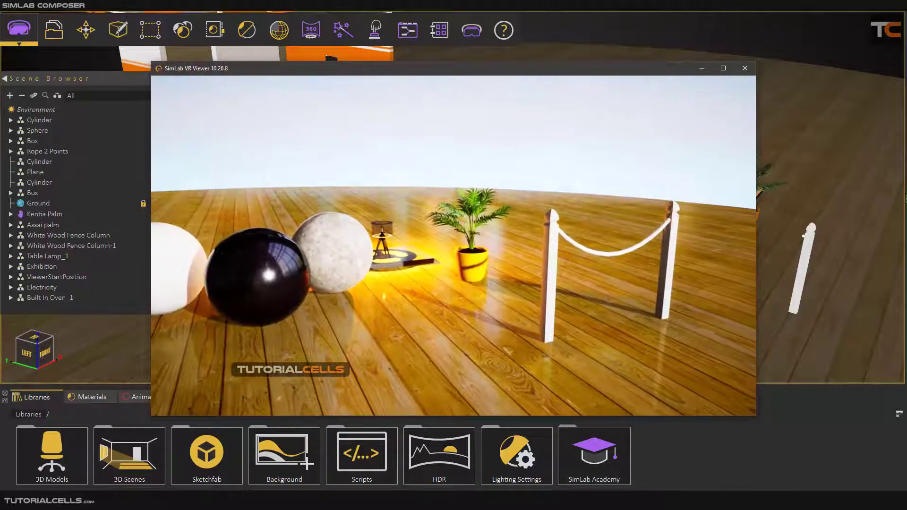
key(w)
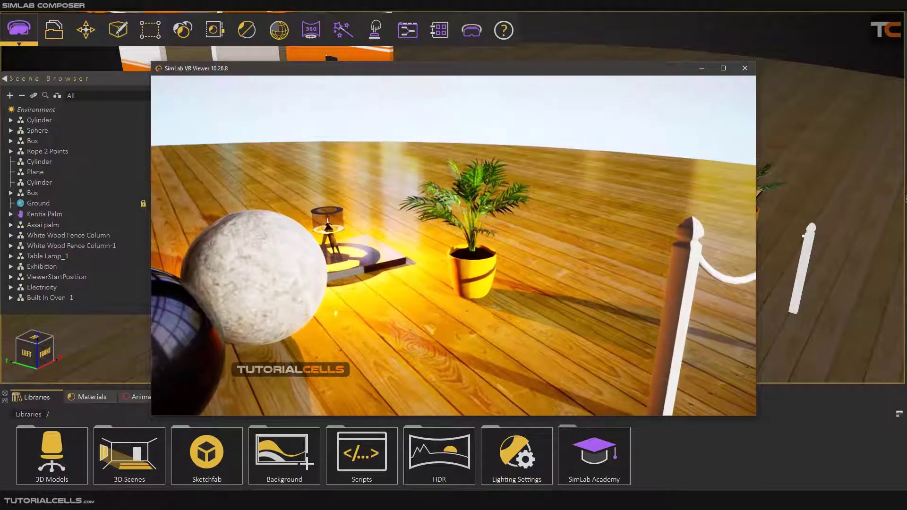
right_click(454, 246)
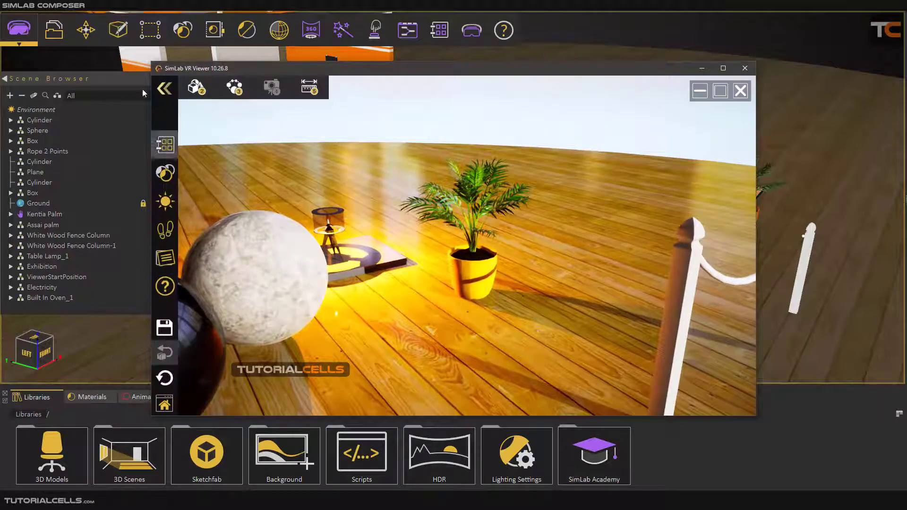
Step: Turn on scene building mode, grab the potted Kentia palm and move it past the rope fence
click(197, 93)
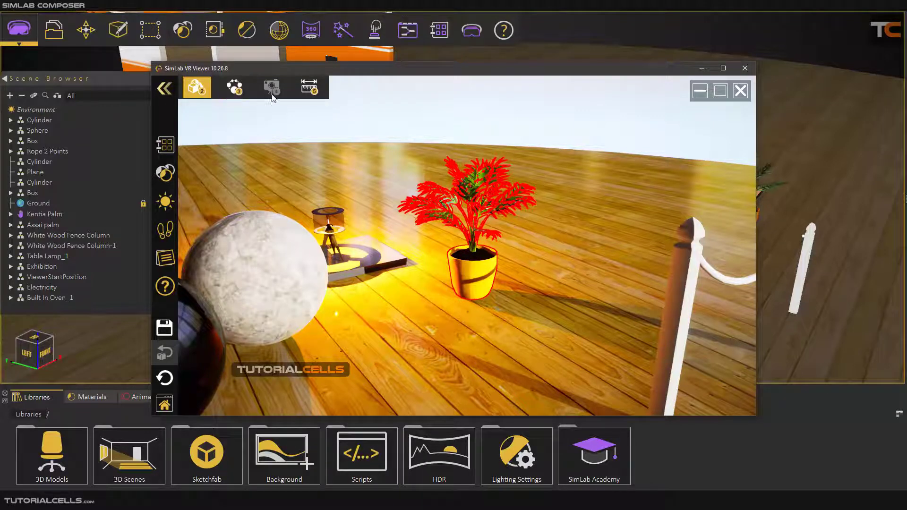
right_click(430, 129)
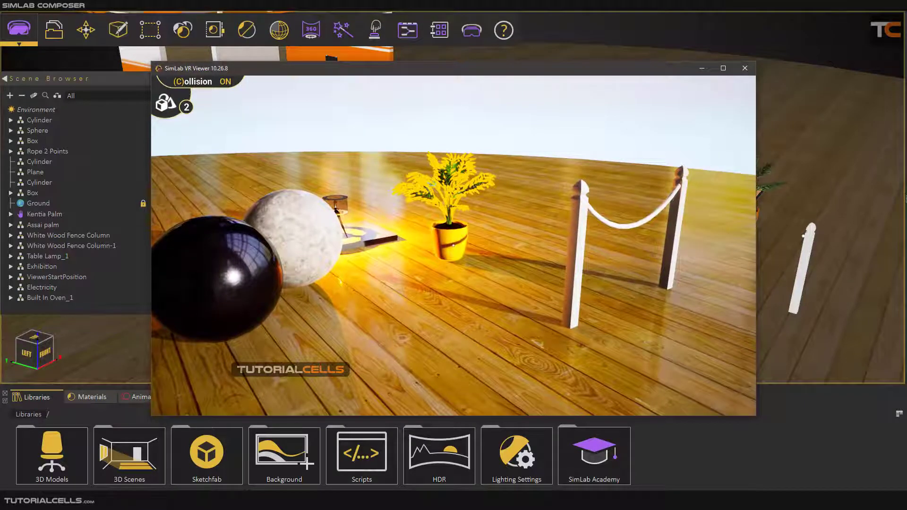
click(455, 245)
drag(455, 245, 473, 246)
key(d)
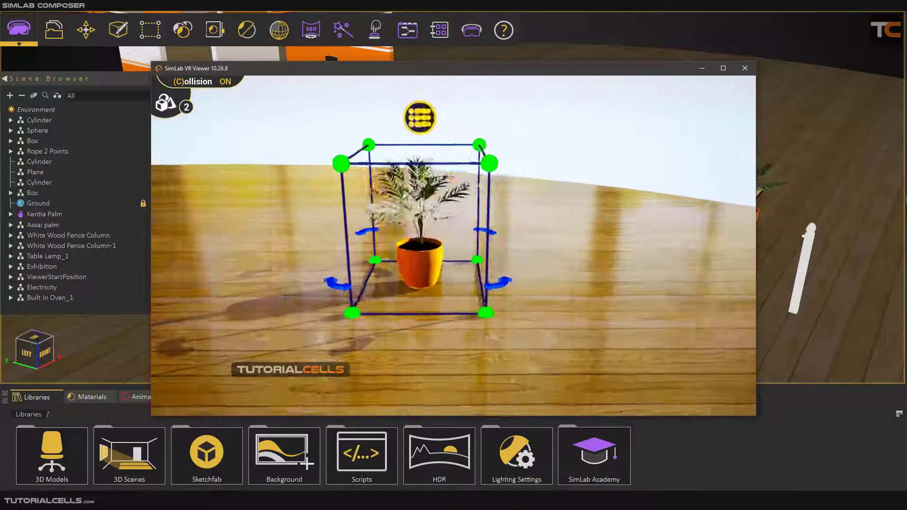
Step: Rotate the potted palm about its vertical axis and scale it down using its bounding box
key(s)
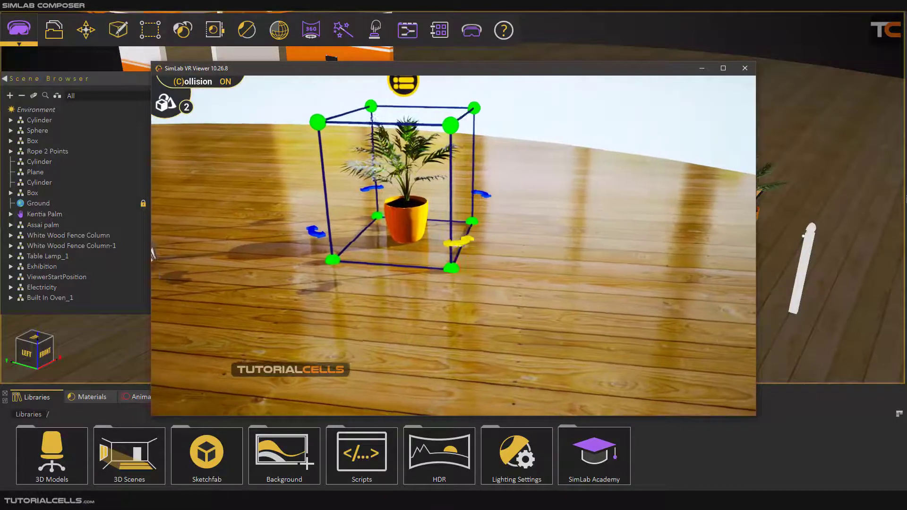
mouse_move(453, 246)
mouse_down()
mouse_move(387, 246)
mouse_move(451, 246)
mouse_up()
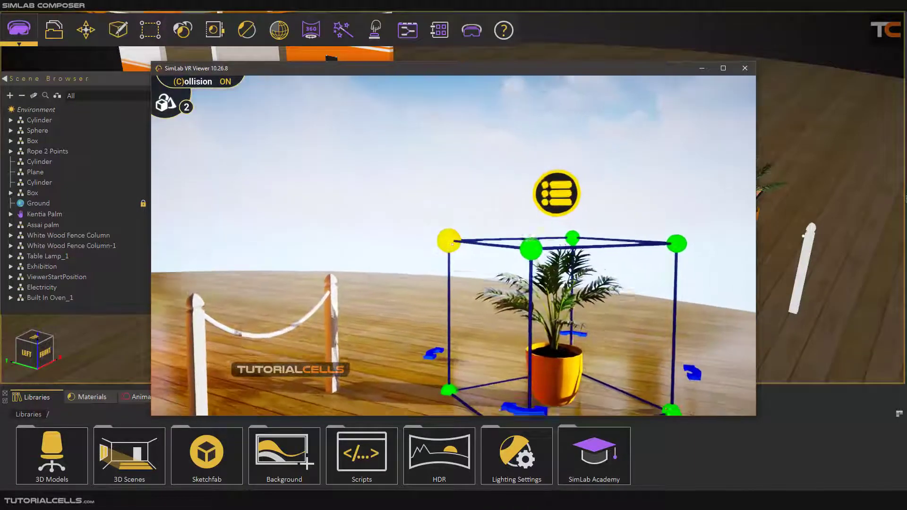
mouse_move(454, 246)
mouse_down()
mouse_move(486, 261)
mouse_move(461, 247)
mouse_up()
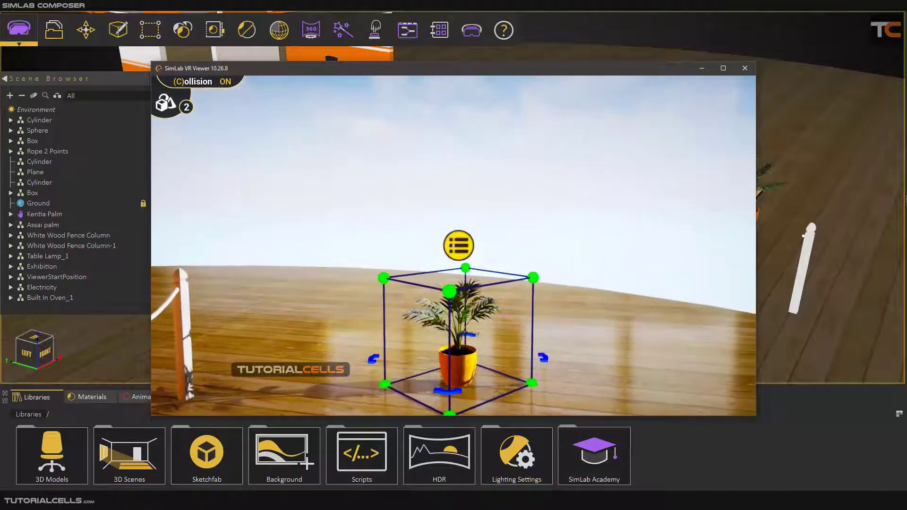
Step: Reset the potted palm to its 1:1 scale and try to duplicate it from its object options
click(453, 246)
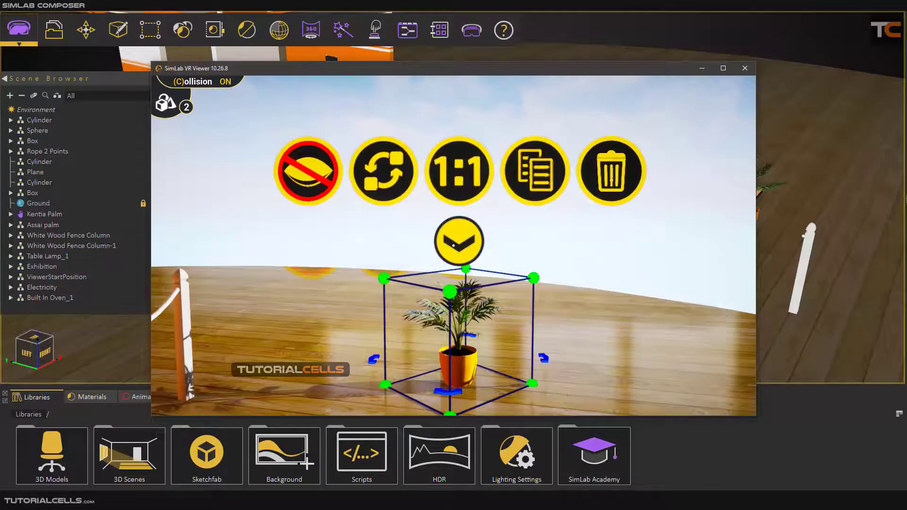
click(454, 245)
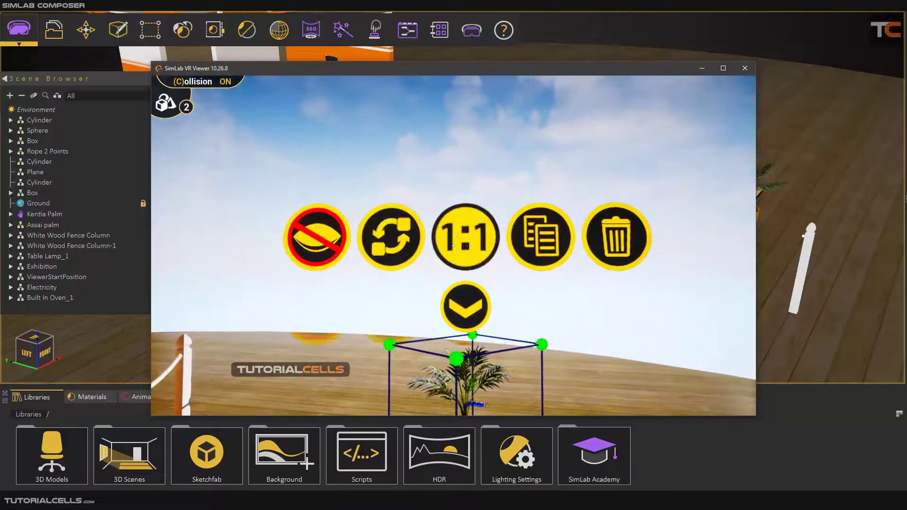
click(454, 246)
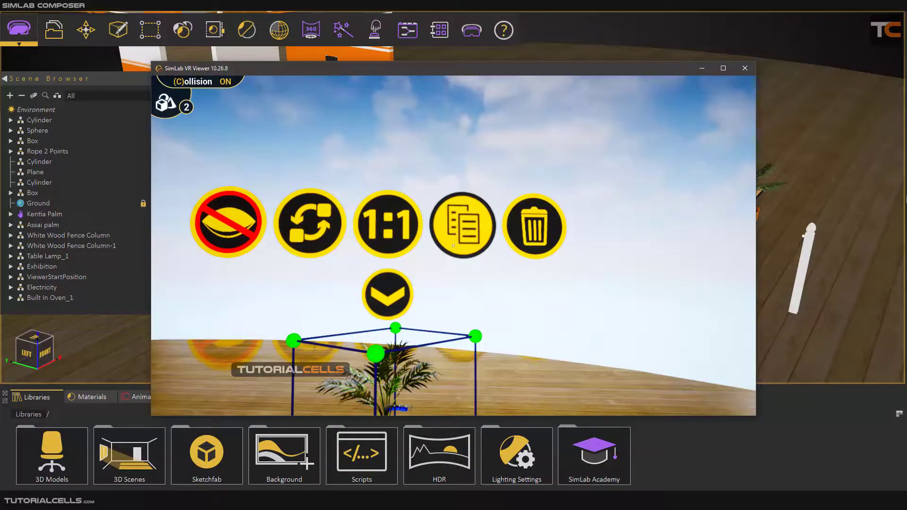
click(454, 246)
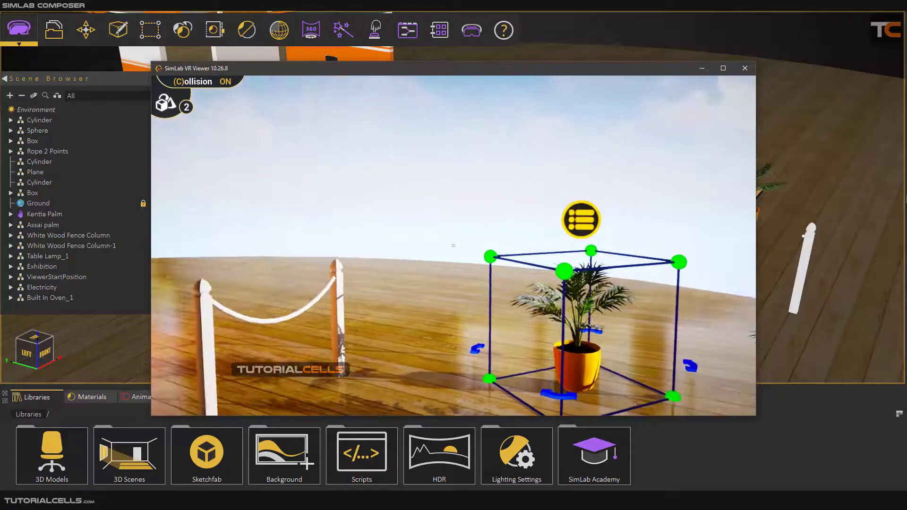
Step: Exit the SimLab VR Viewer without saving the current scene
key(Escape)
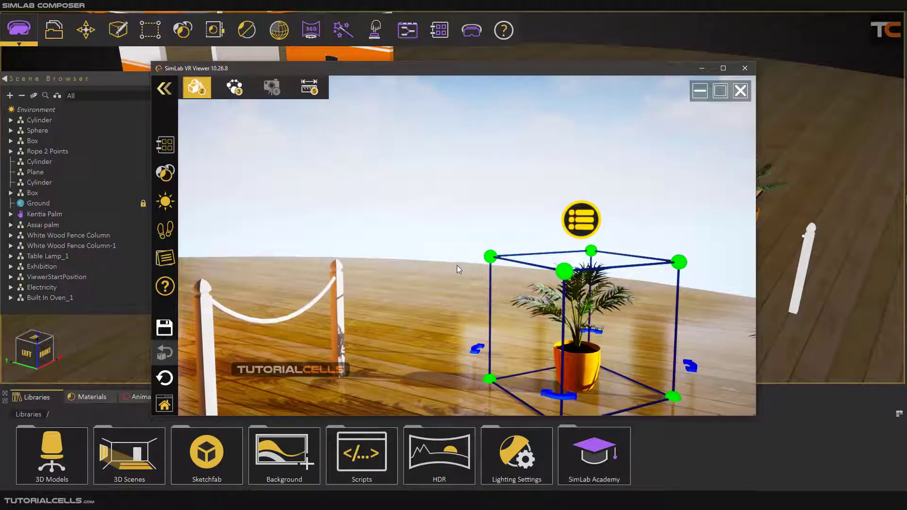
key(Escape)
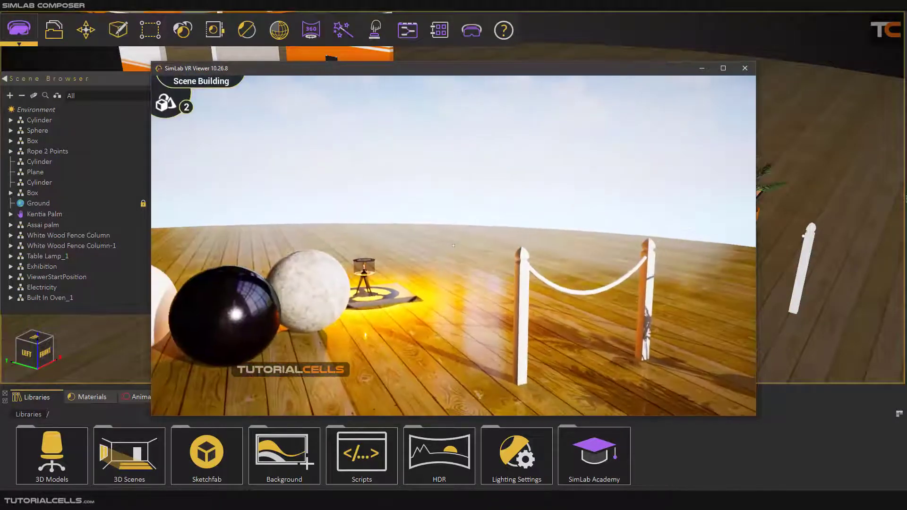
key(c)
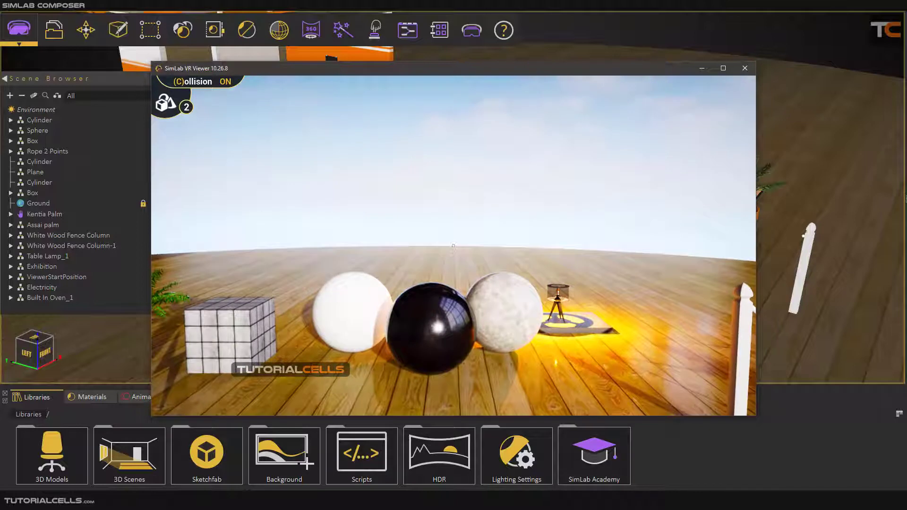
key(Escape)
click(745, 69)
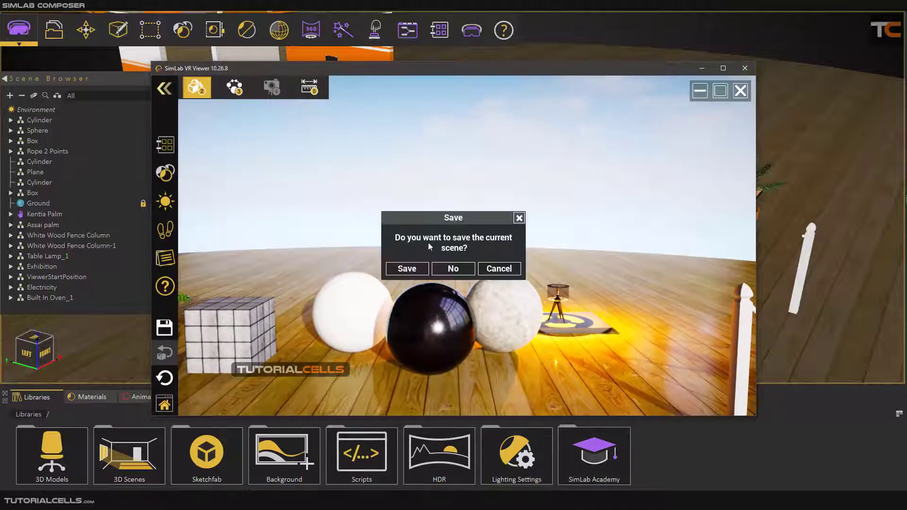
click(452, 268)
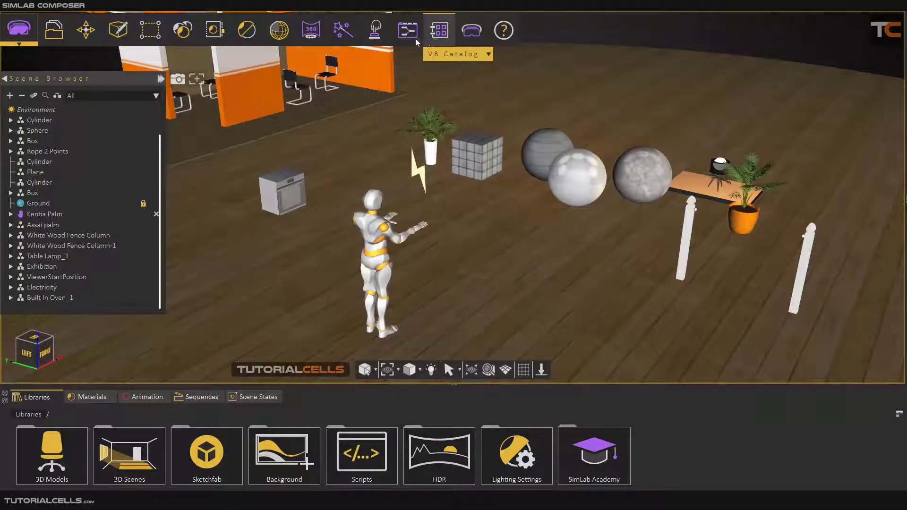
click(375, 29)
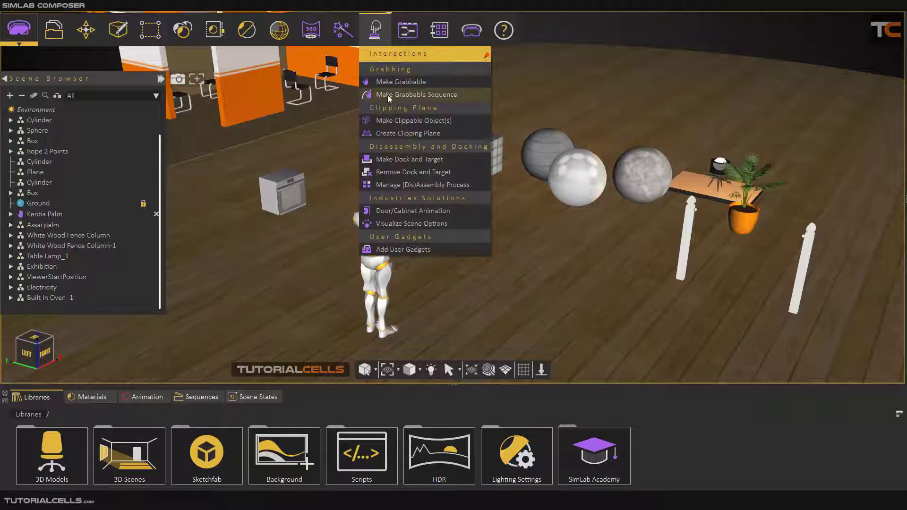
mouse_move(388, 95)
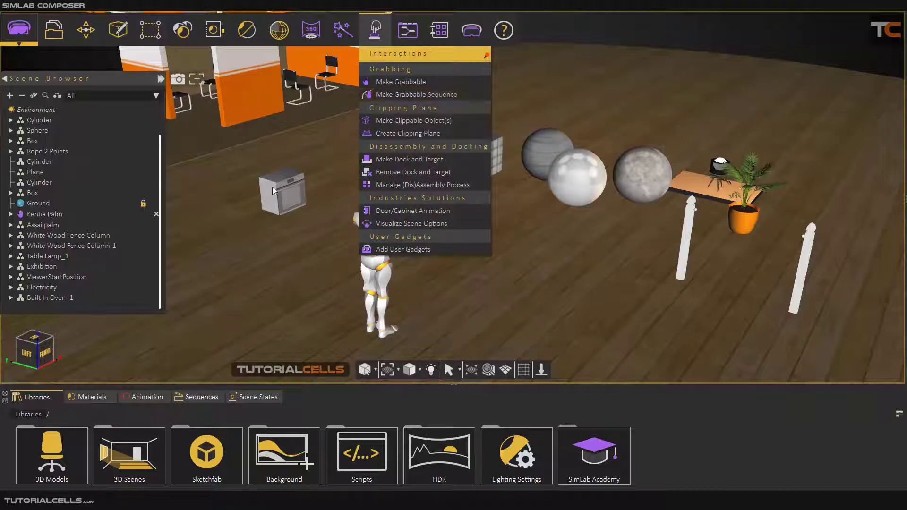
click(589, 93)
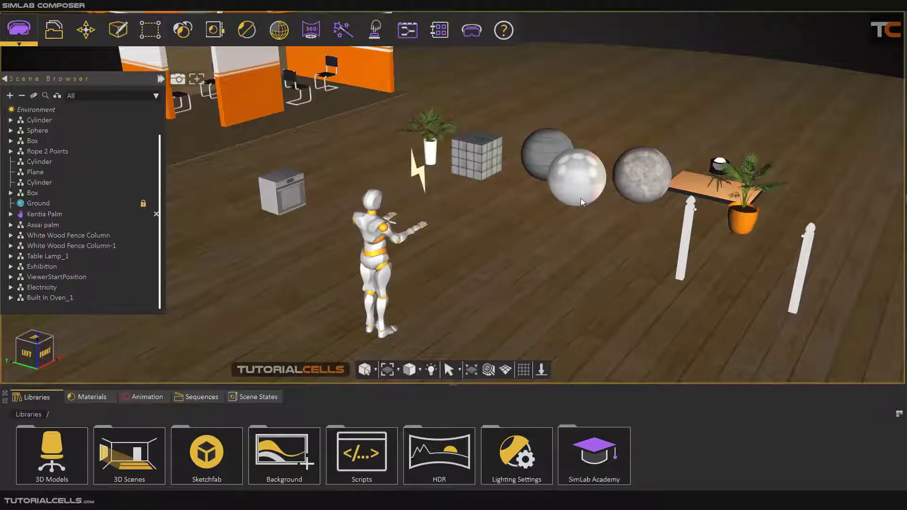
scroll(578, 188, up, 2)
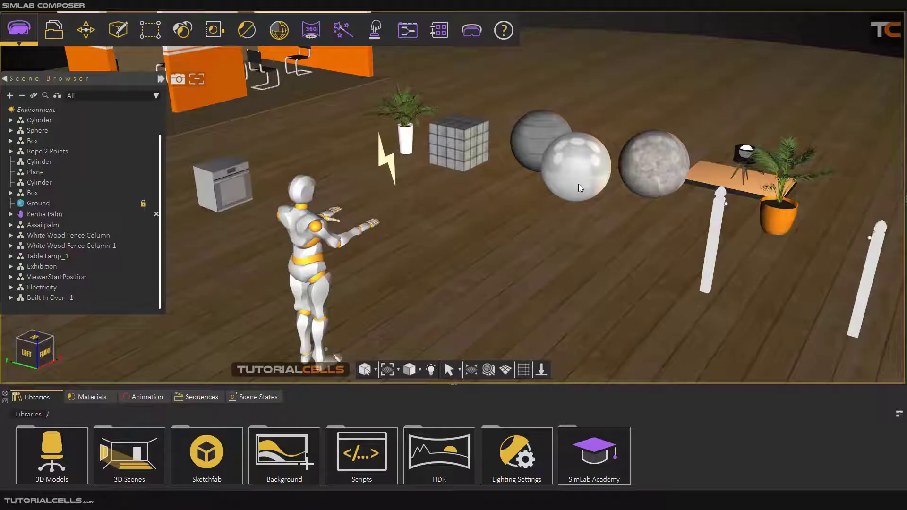
scroll(578, 185, down, 2)
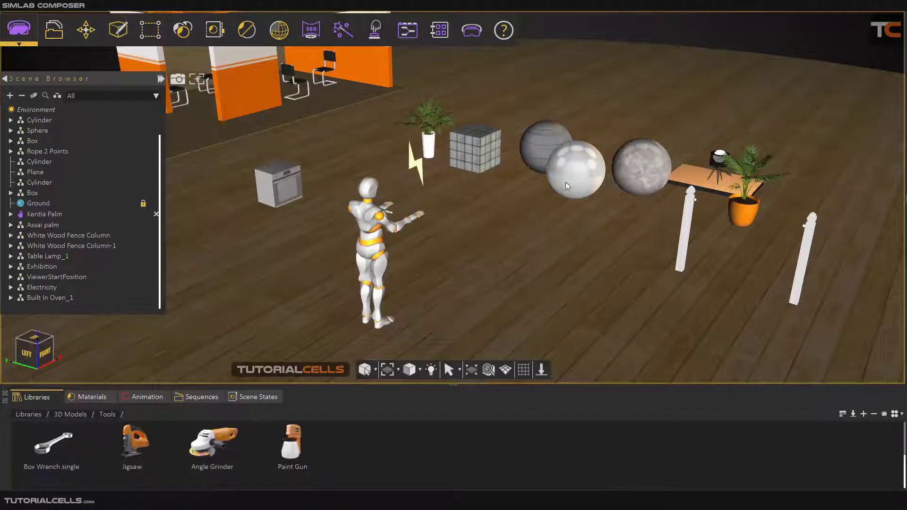
middle_drag(566, 173, 554, 189)
click(634, 183)
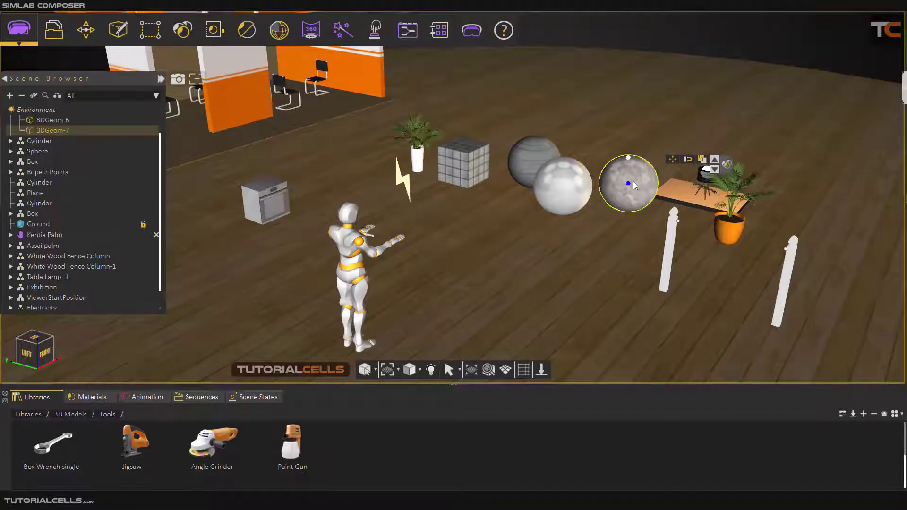
scroll(629, 185, up, 4)
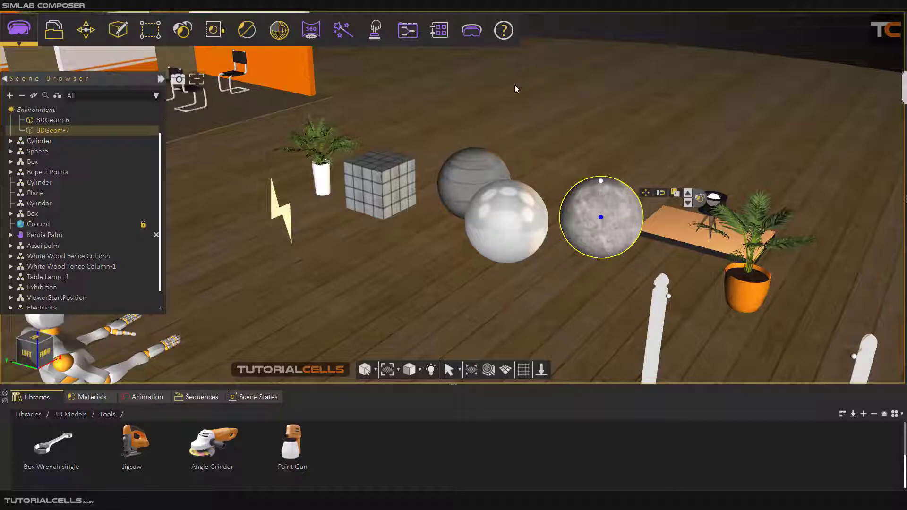
scroll(432, 208, down, 5)
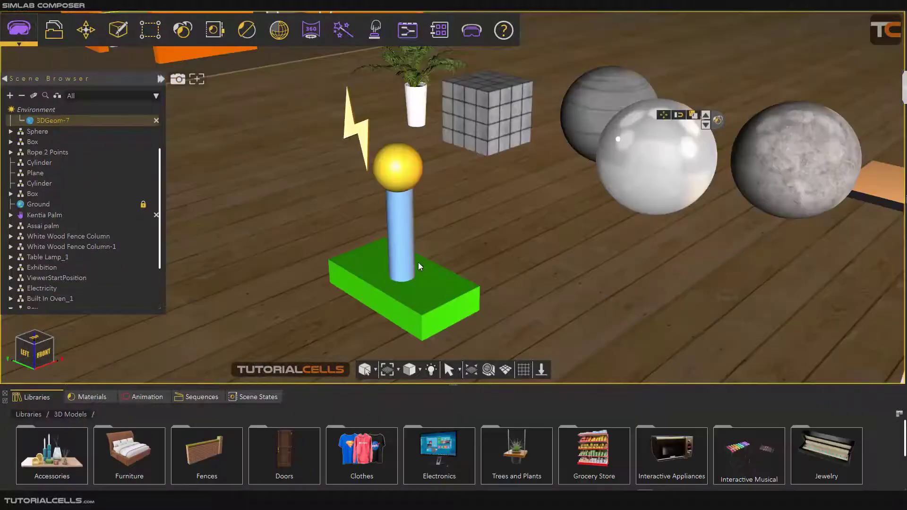
Step: Group the blue cylinder and the yellow sphere of the lever under a new parent assembly and select that assembly
scroll(440, 254, up, 2)
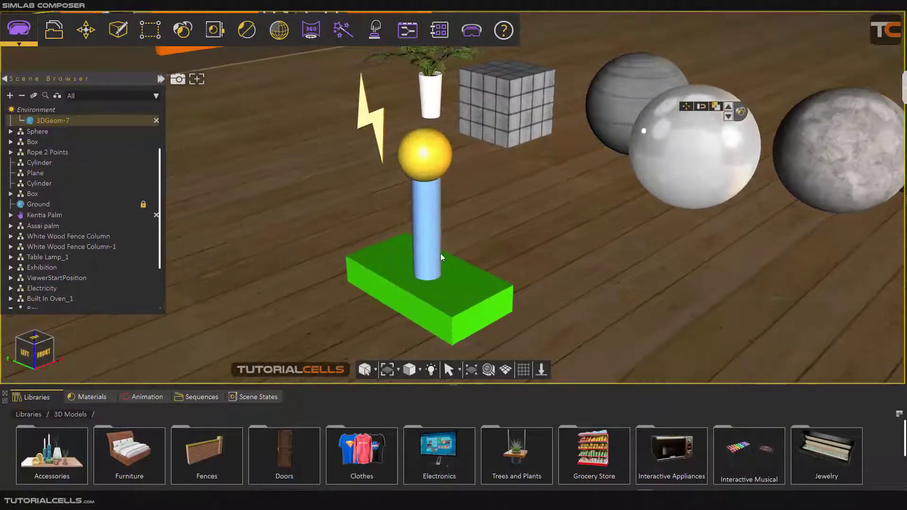
click(439, 240)
click(423, 169)
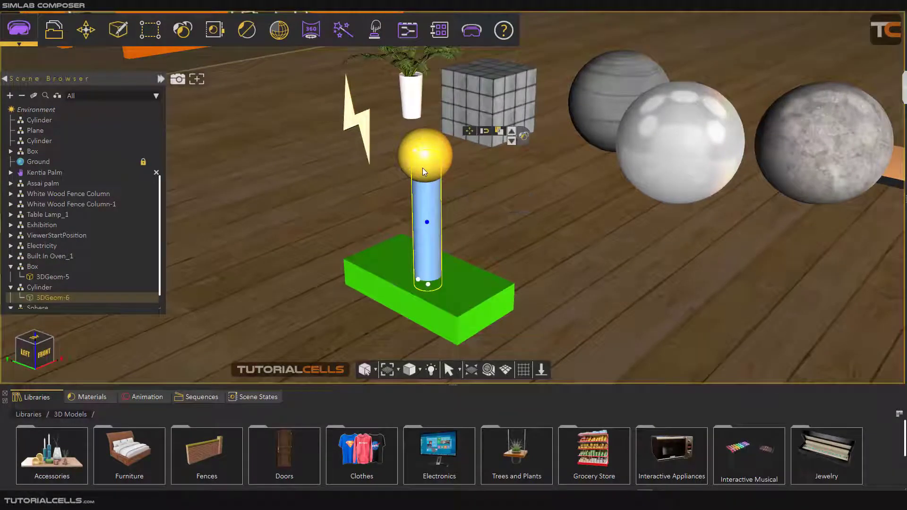
click(22, 96)
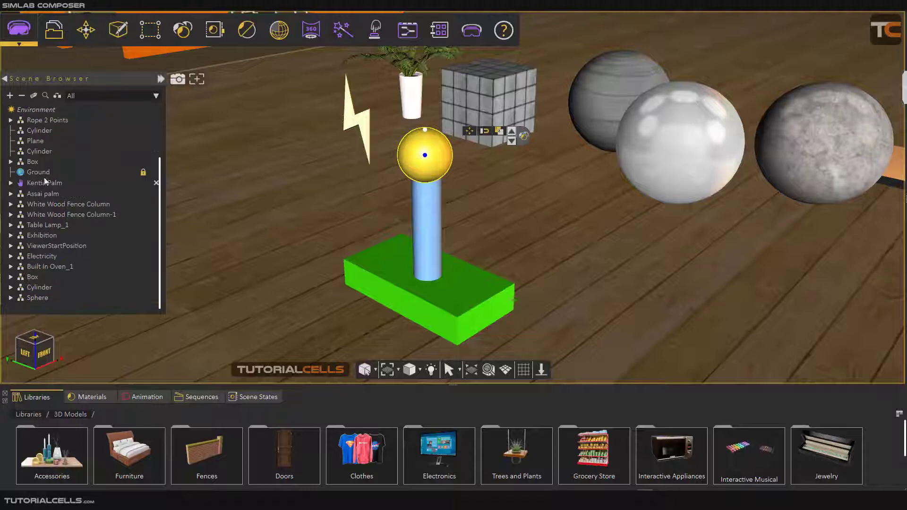
click(38, 287)
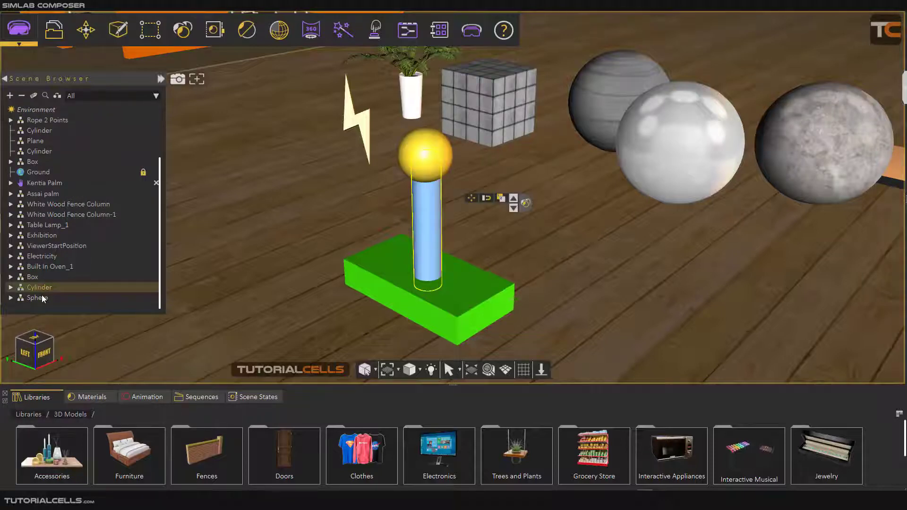
ctrl+click(37, 298)
right_click(43, 298)
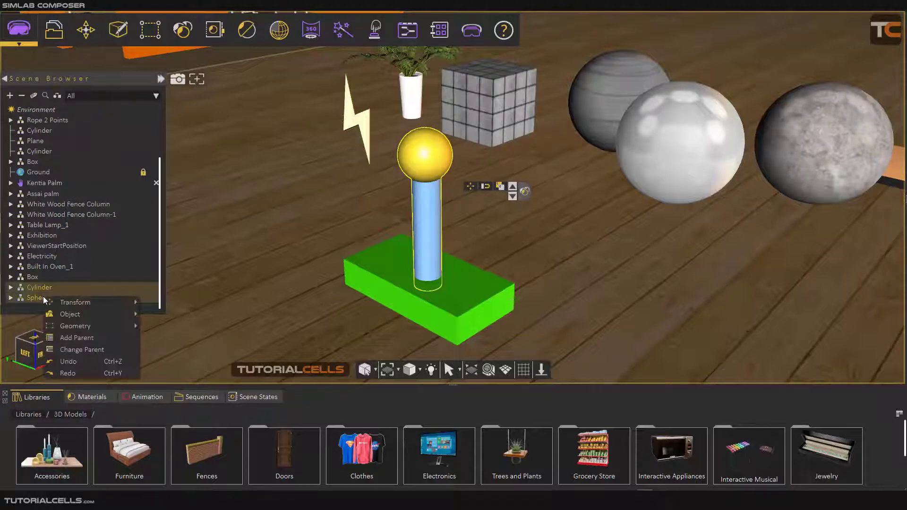
click(54, 338)
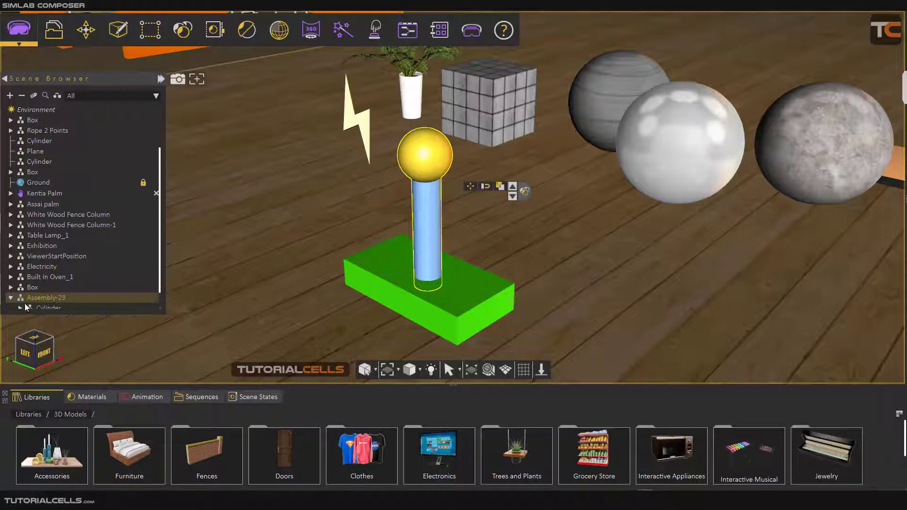
click(38, 299)
Step: Move the lever assembly's pivot down by about 0.484 to the base of the cylinder and hide the pivot display
click(87, 33)
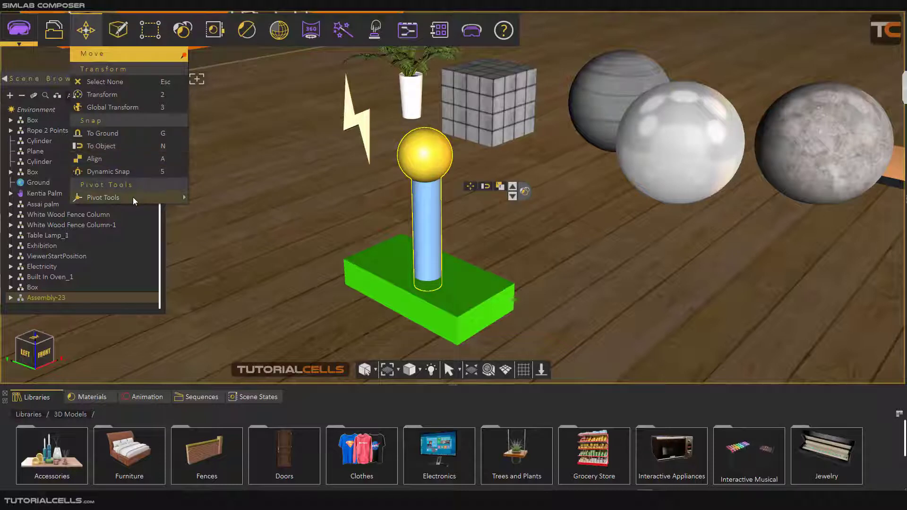
mouse_move(133, 197)
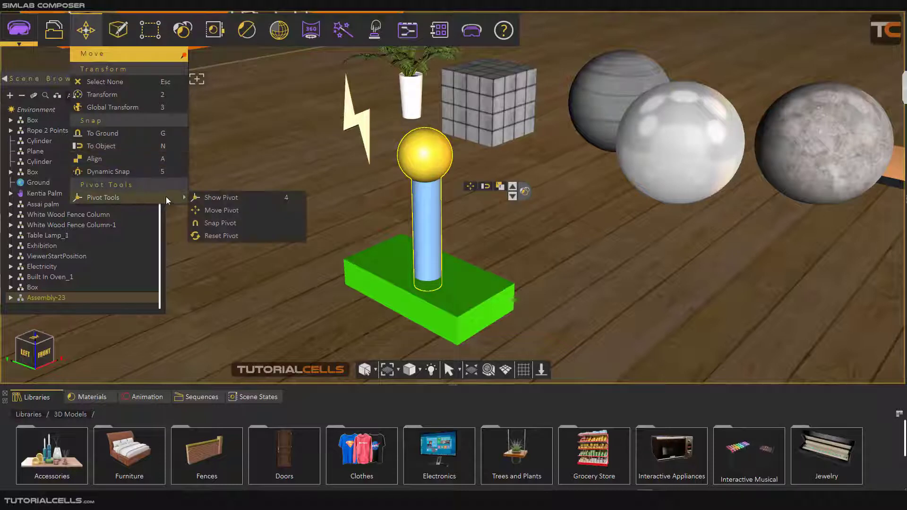
click(224, 211)
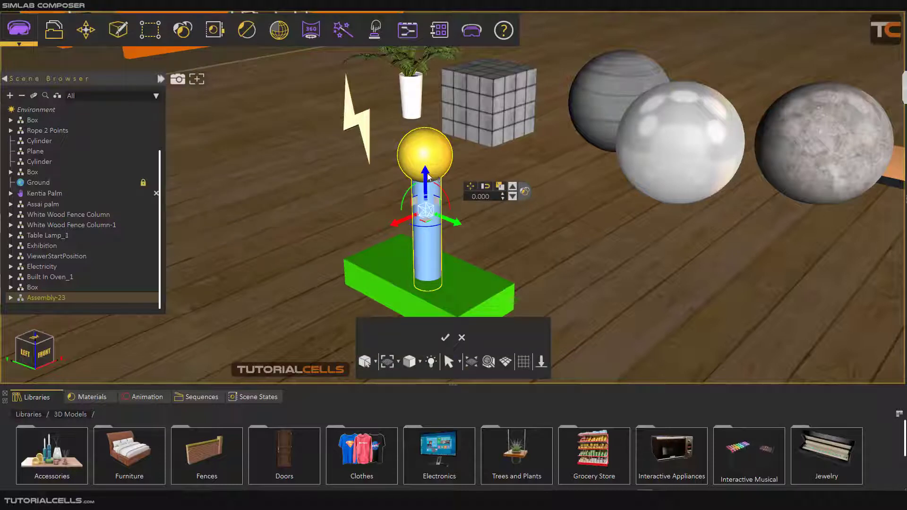
drag(429, 177, 430, 252)
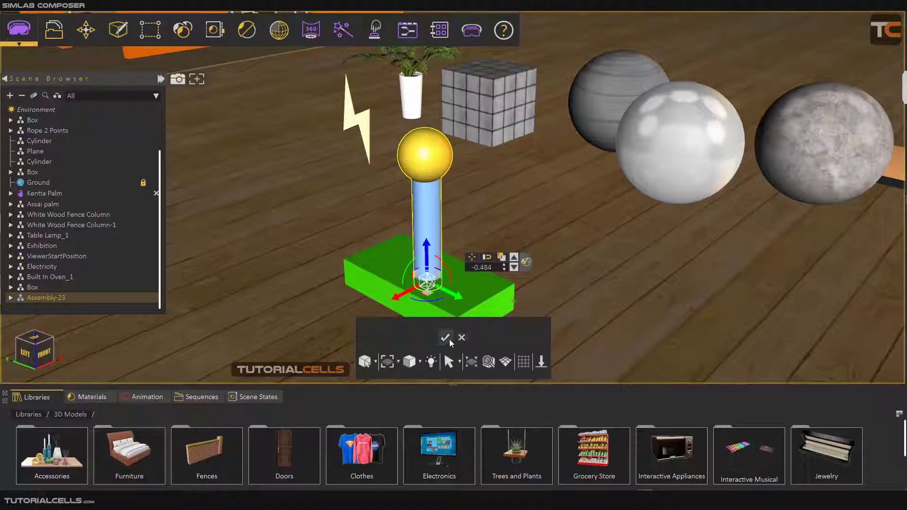
click(448, 339)
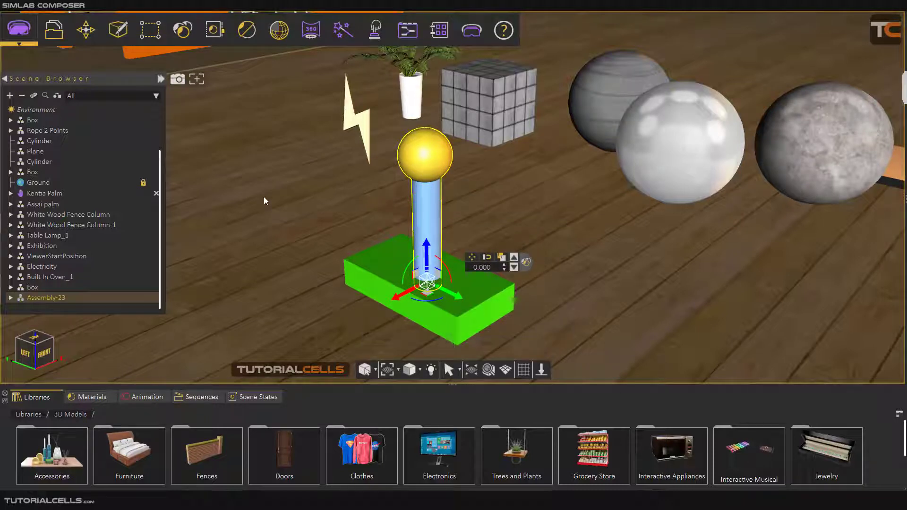
click(87, 31)
mouse_move(124, 198)
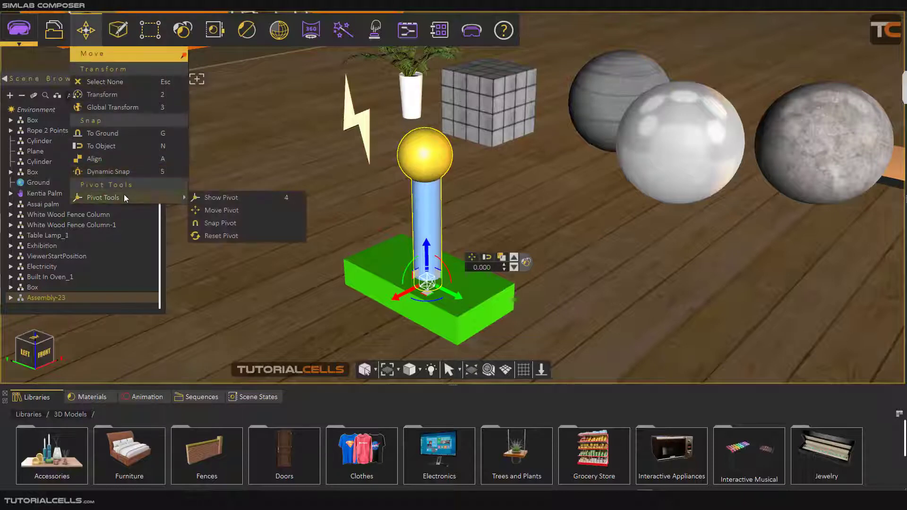
click(207, 199)
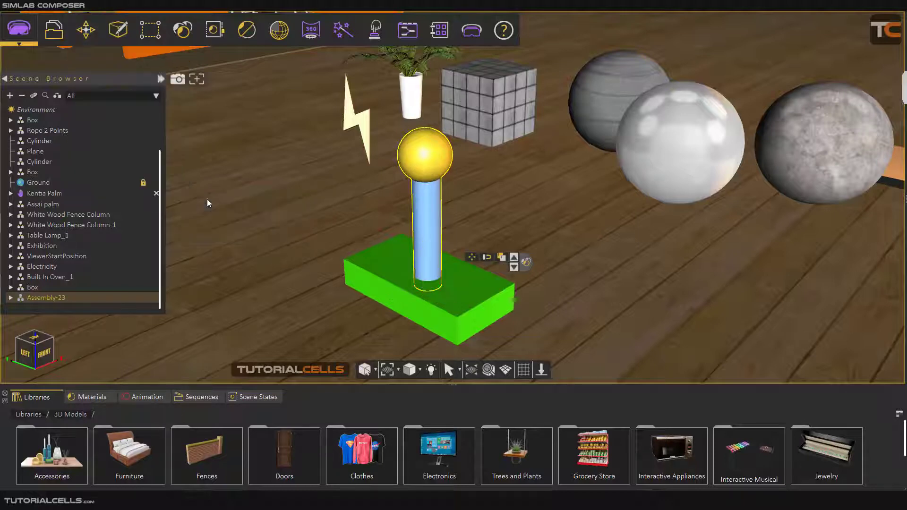
Step: Tilt the lever assembly about 44 degrees around its base pivot, toward one end of the green box
click(472, 258)
mouse_move(446, 264)
mouse_down()
mouse_move(466, 265)
mouse_move(438, 263)
mouse_up()
key(ctrl+z)
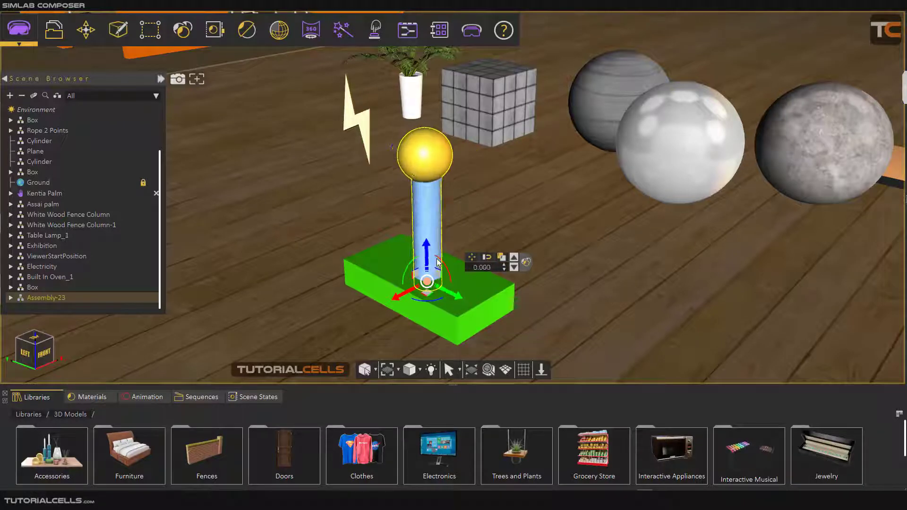
middle_drag(448, 264, 459, 245)
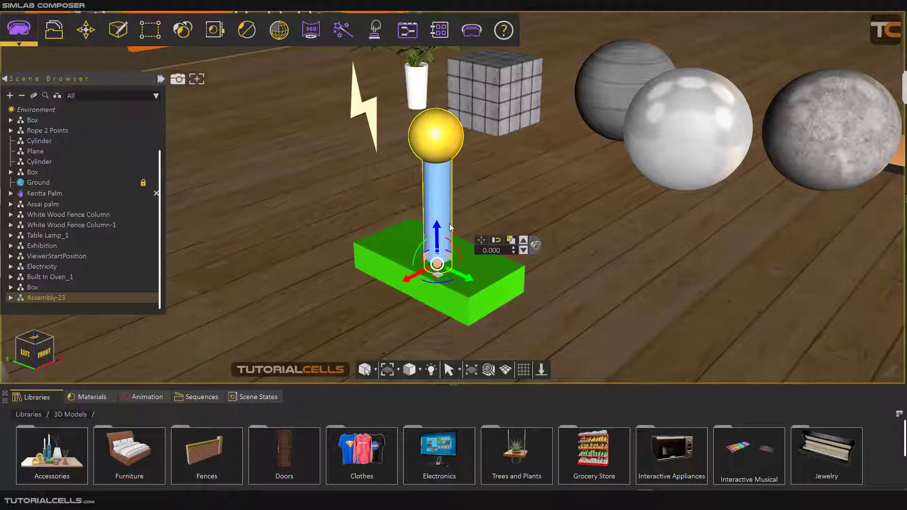
drag(456, 246, 467, 276)
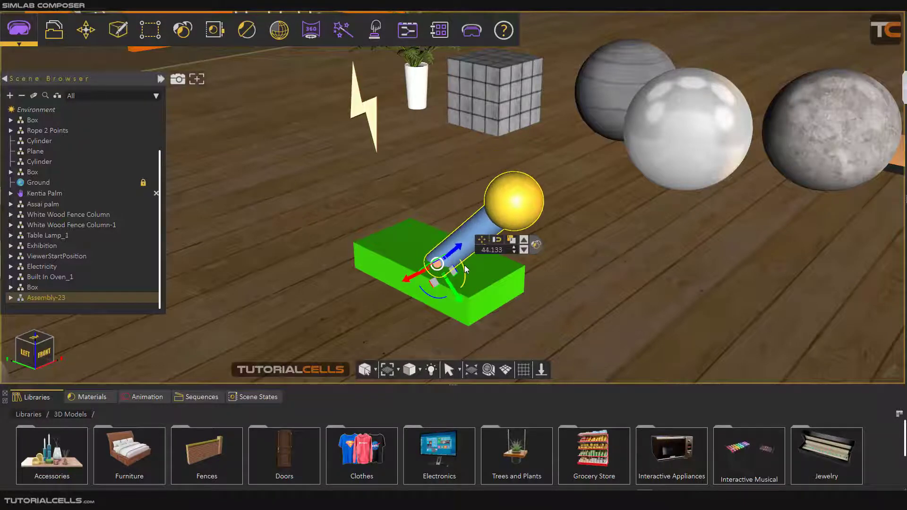
Step: Record a keyframe animation of the lever assembly from frame 0 to frame 10, rotating it to the opposite side of the box
click(133, 397)
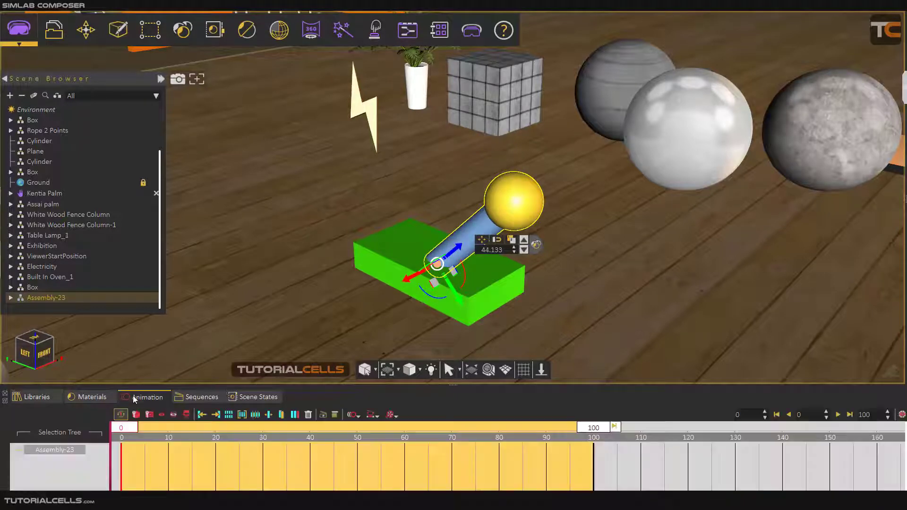
click(136, 416)
drag(129, 429, 170, 430)
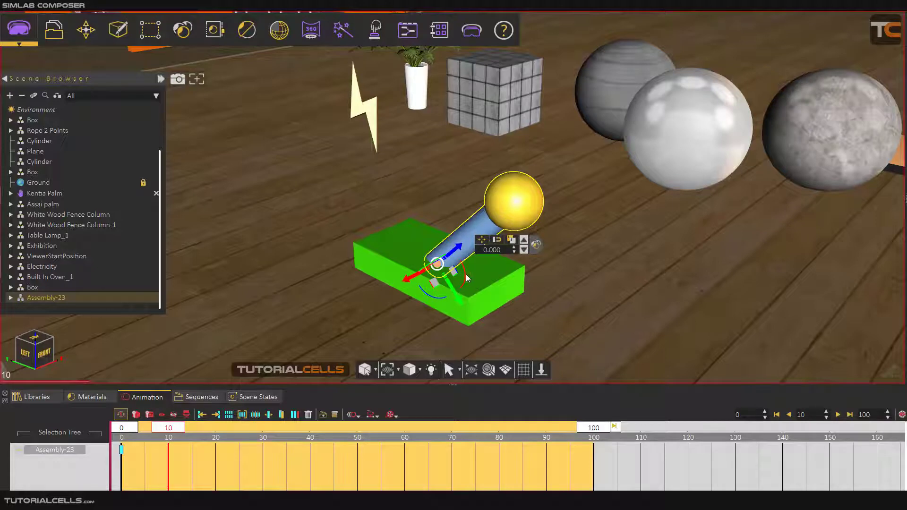
drag(466, 274, 369, 236)
mouse_move(170, 429)
mouse_down()
mouse_move(124, 428)
mouse_move(176, 428)
mouse_move(126, 420)
mouse_up()
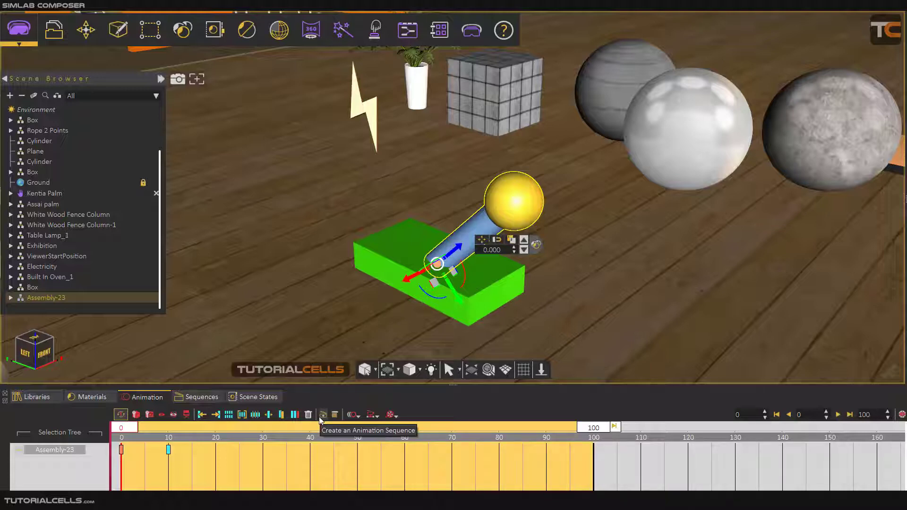
Step: Create an animation sequence named h1 from all of the lever's keyframes and delete those keyframes from the timeline
click(228, 414)
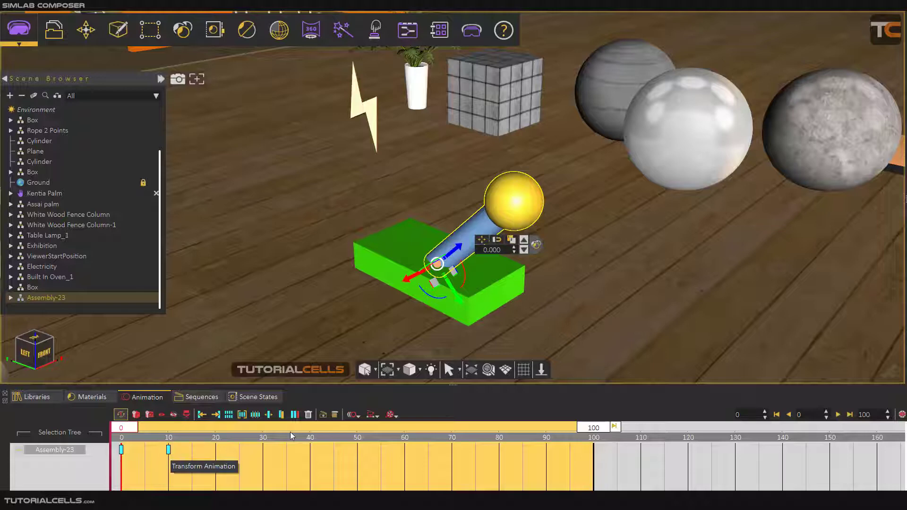
click(323, 415)
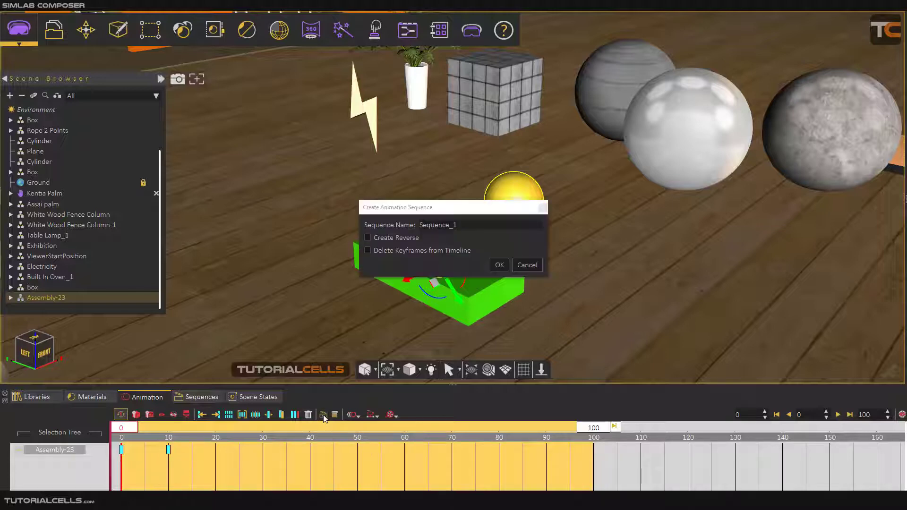
drag(402, 208, 329, 208)
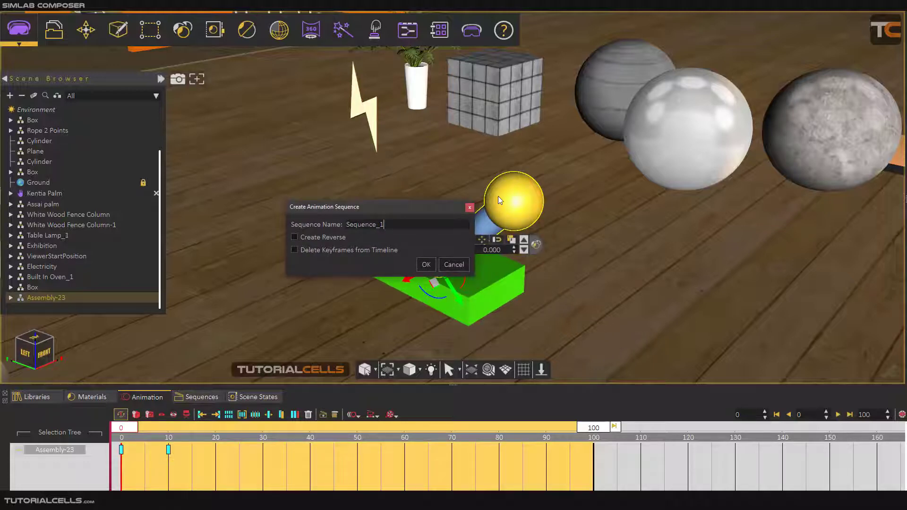
drag(384, 225, 346, 225)
text(h1)
click(426, 265)
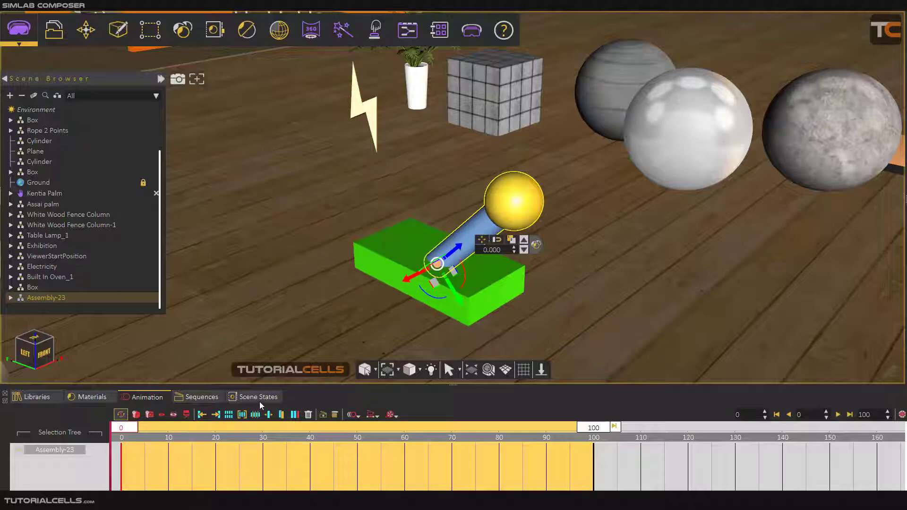
Step: Delete the four built-in oven sequences so that only h1 is left, and play h1 to preview the lever motion
click(197, 401)
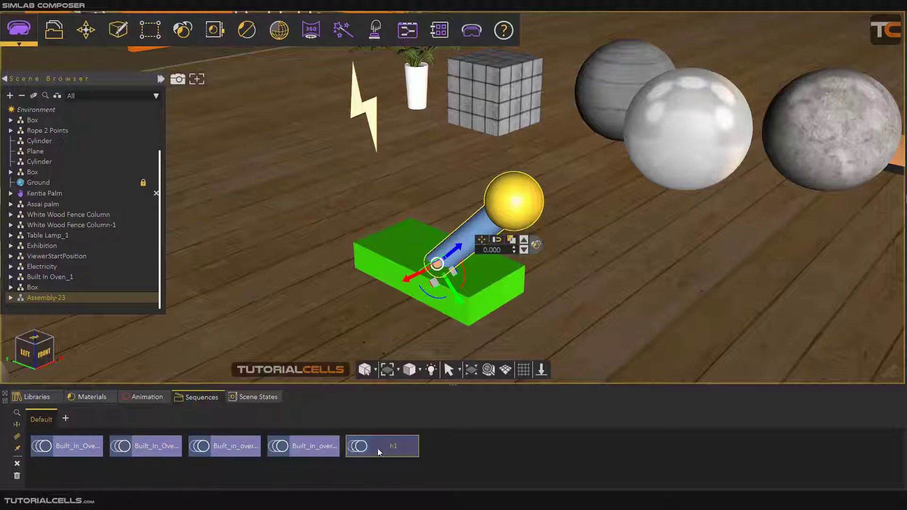
click(301, 451)
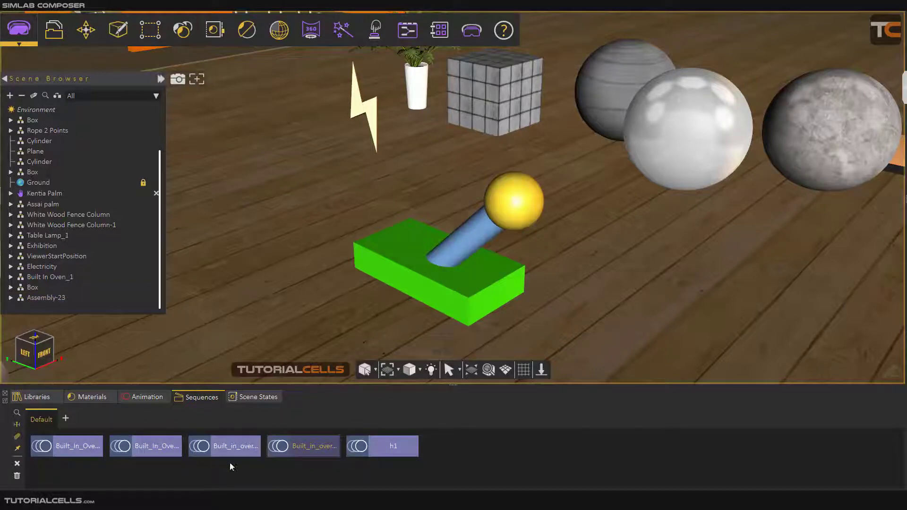
click(17, 464)
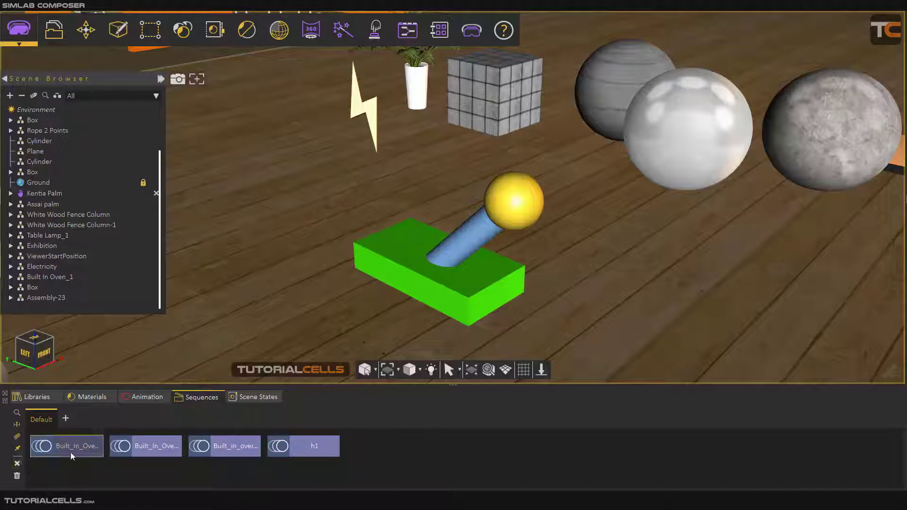
click(17, 464)
click(65, 447)
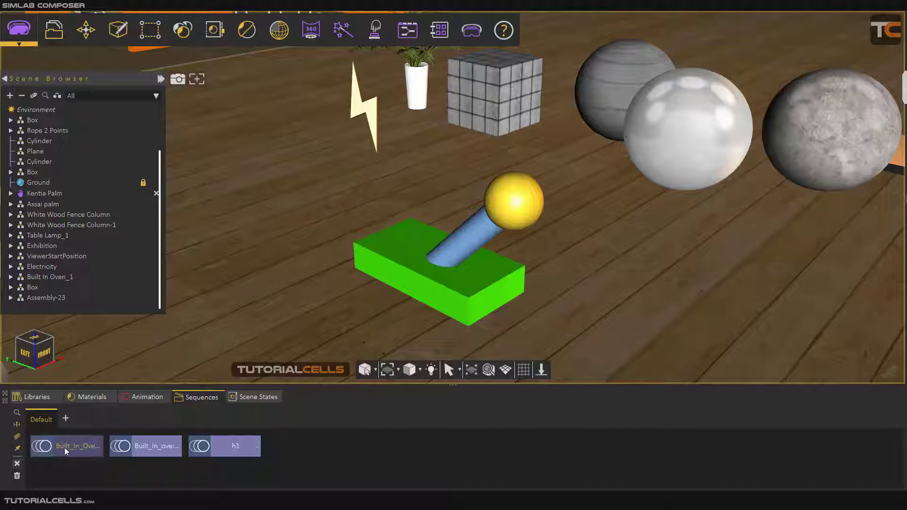
click(17, 464)
click(62, 449)
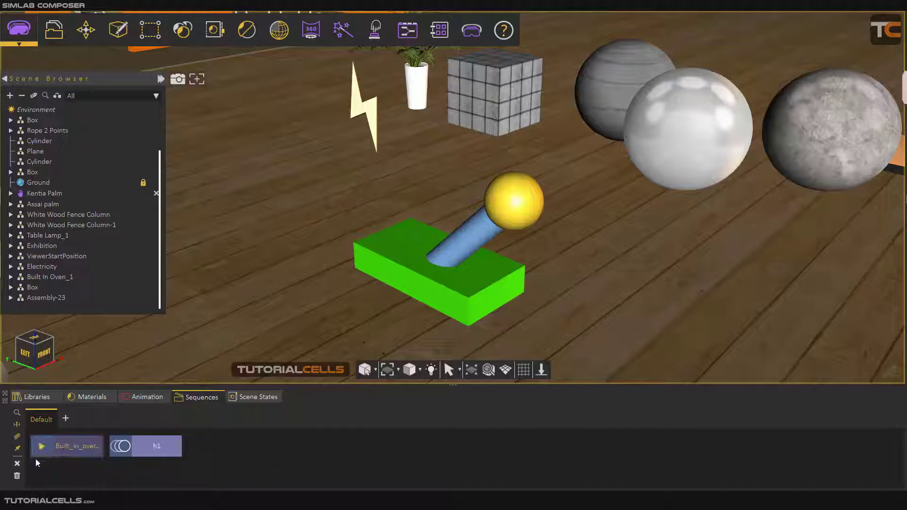
click(16, 464)
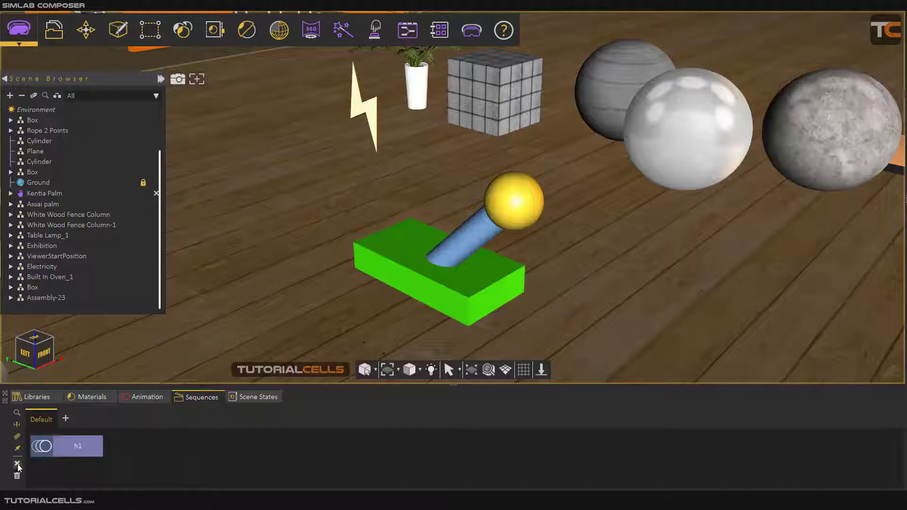
click(63, 449)
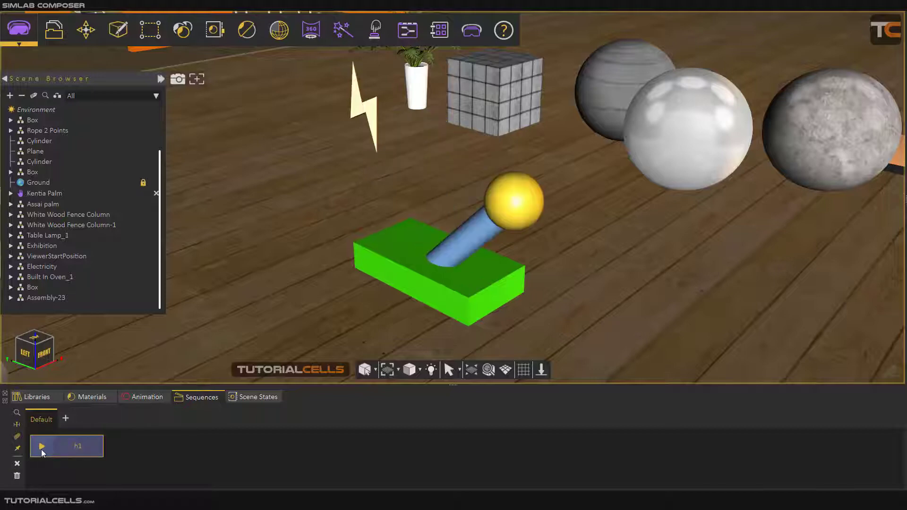
click(42, 447)
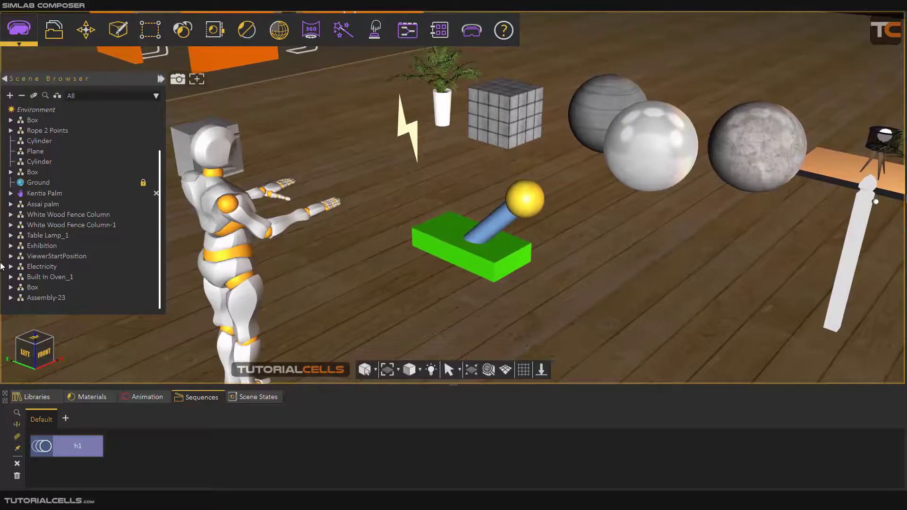
Step: Make the lever assembly a grabbable sequence driven by h1, with a grab helper scaling factor of 1
click(28, 299)
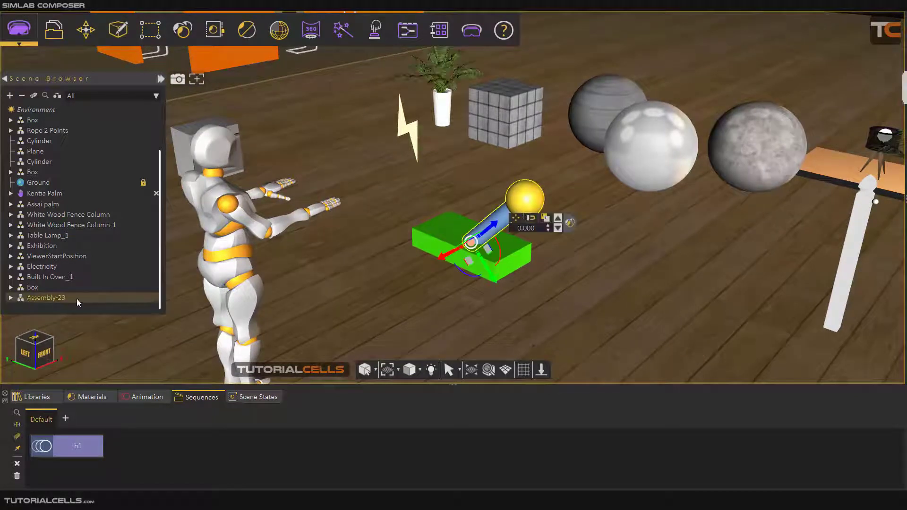
click(376, 30)
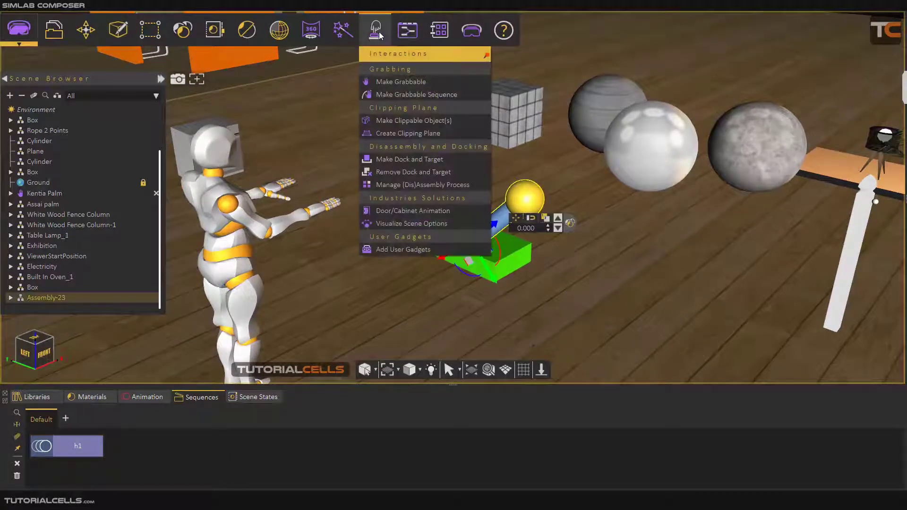
click(393, 94)
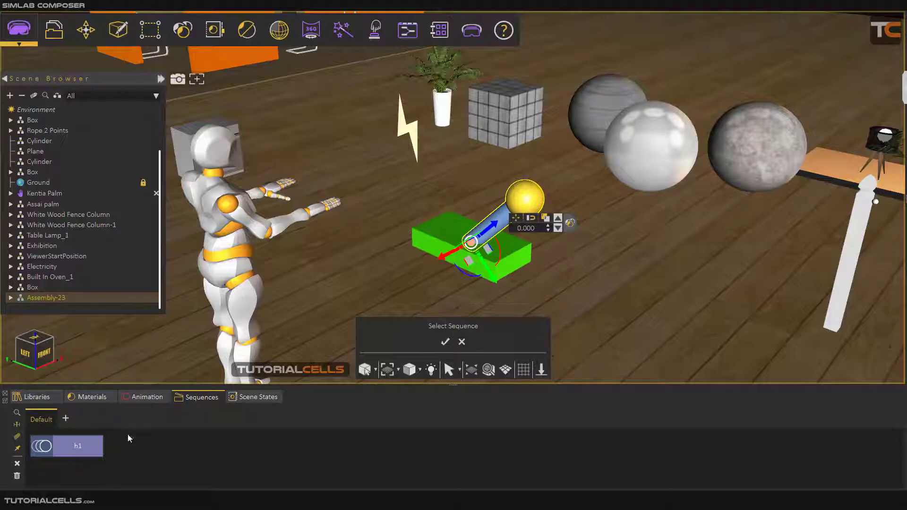
click(58, 452)
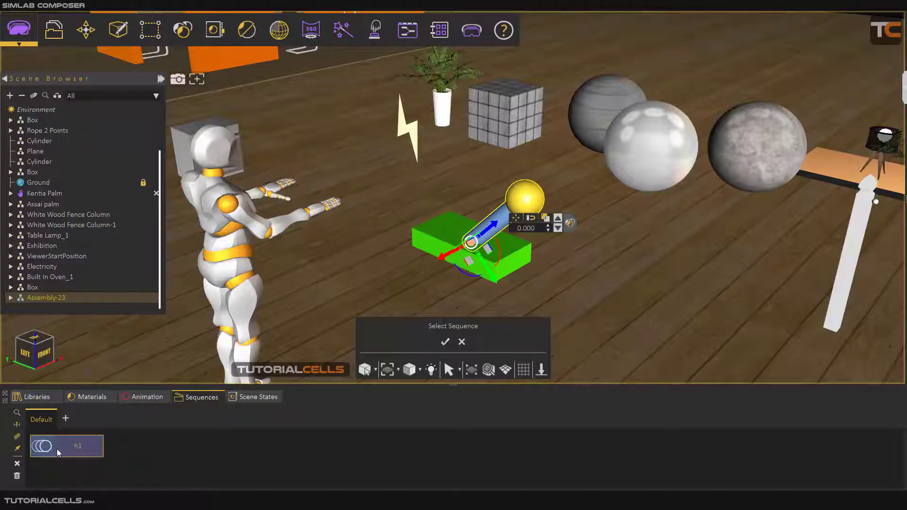
click(444, 343)
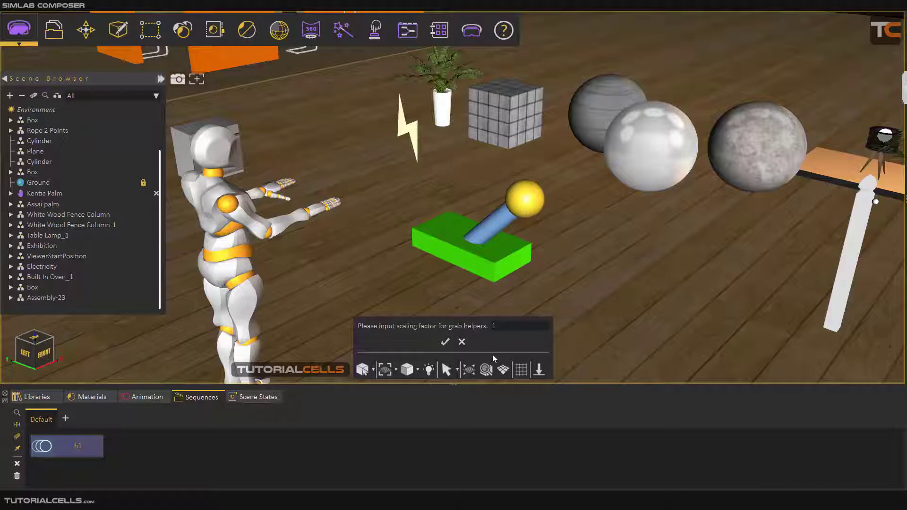
double_click(501, 329)
click(445, 342)
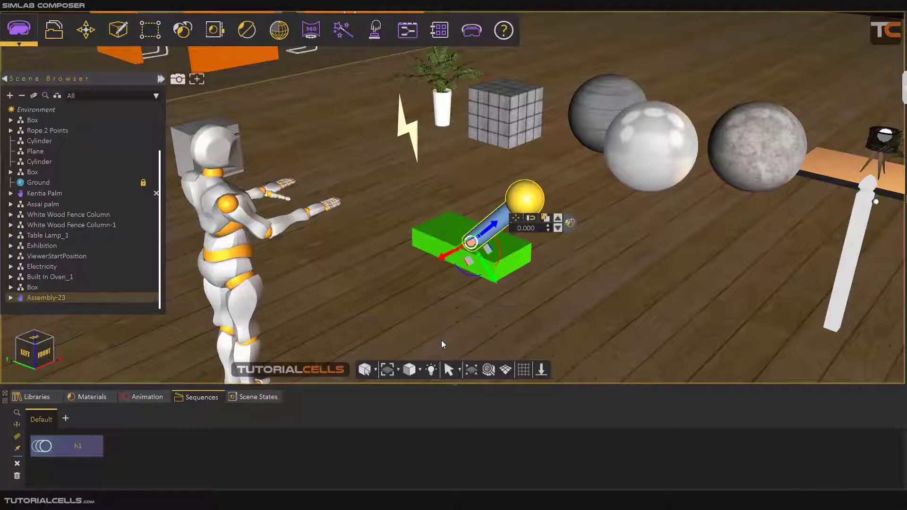
Step: Show the scene in SimLab VR Viewer and back away until the whole lever is in view
click(472, 30)
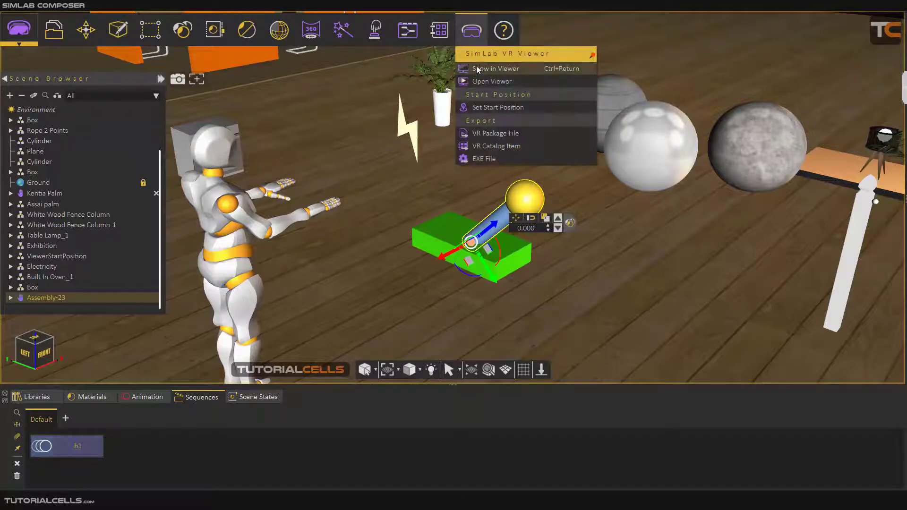
click(477, 80)
click(357, 234)
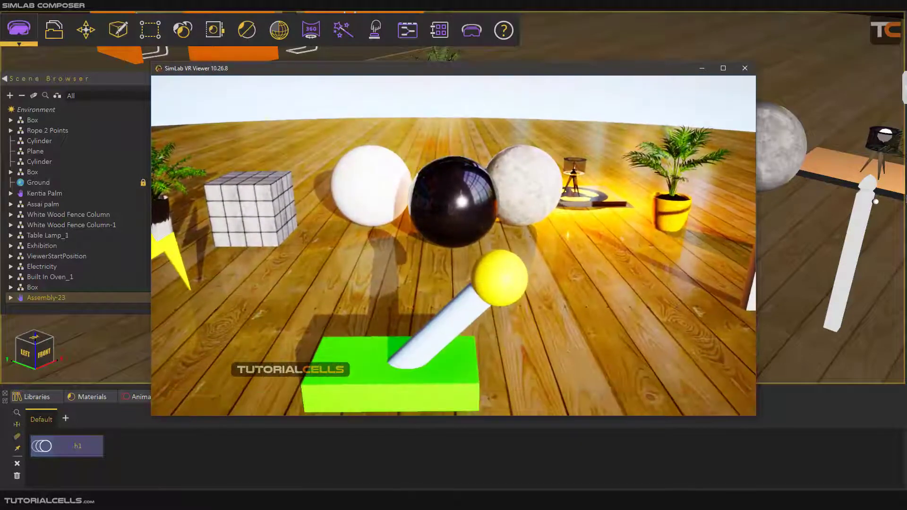
key(s)
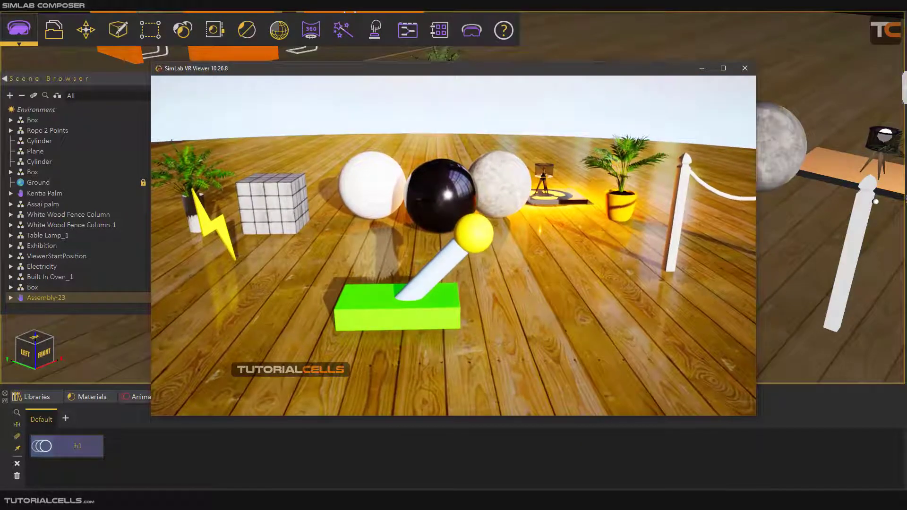
Step: Switch the viewer to Scene Building mode, toggle collision and try to grab the lever by its yellow ball
key(2)
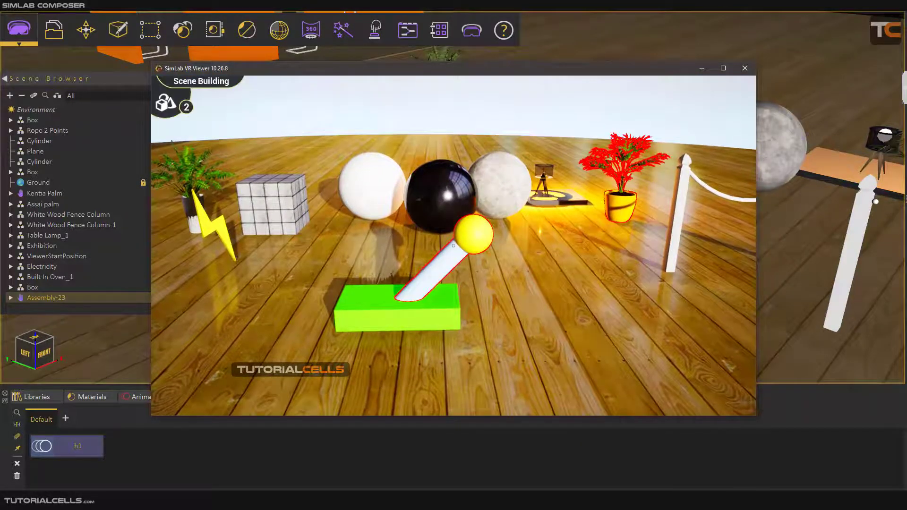
key(c)
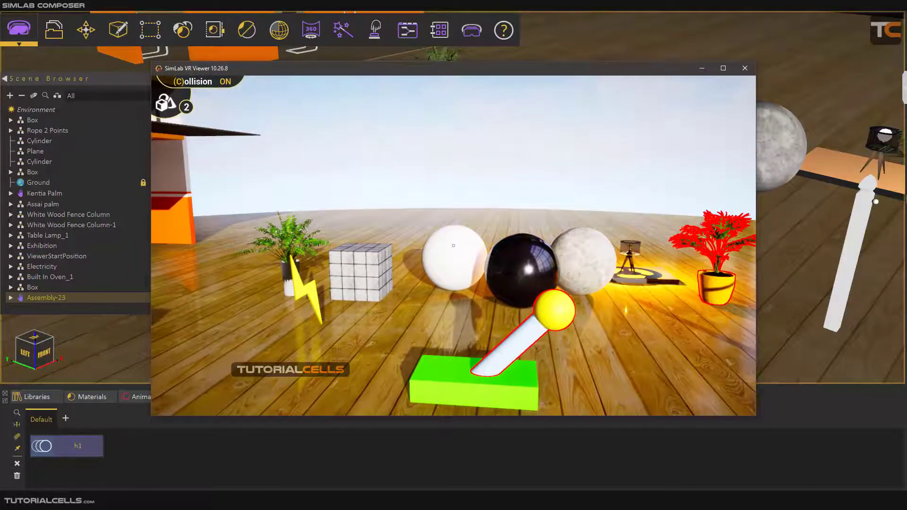
key(w)
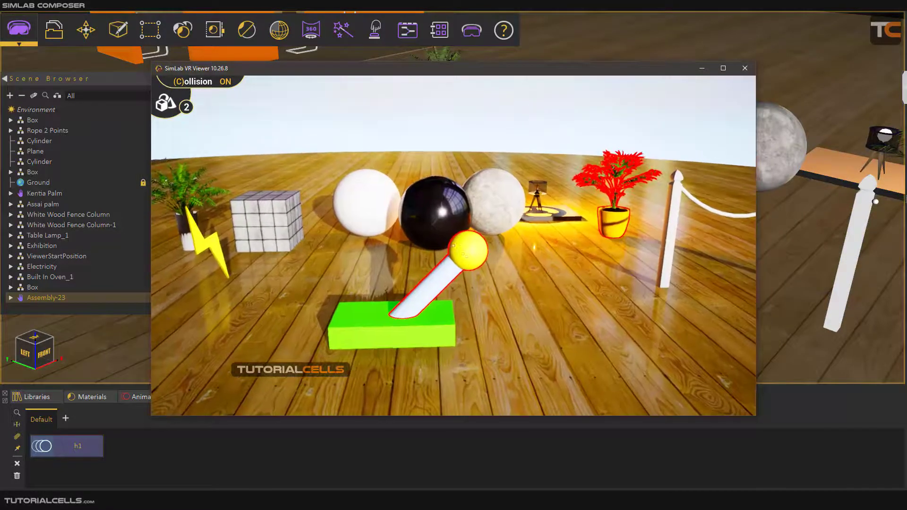
key(Escape)
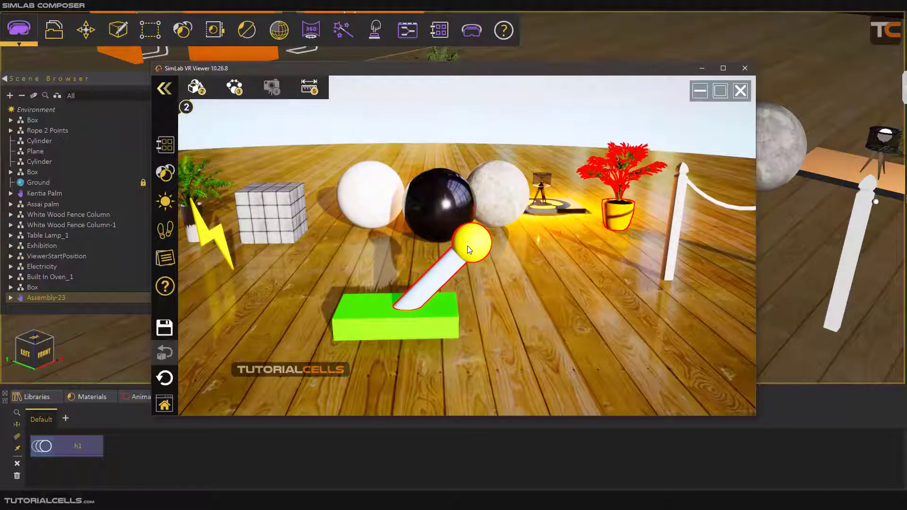
click(469, 250)
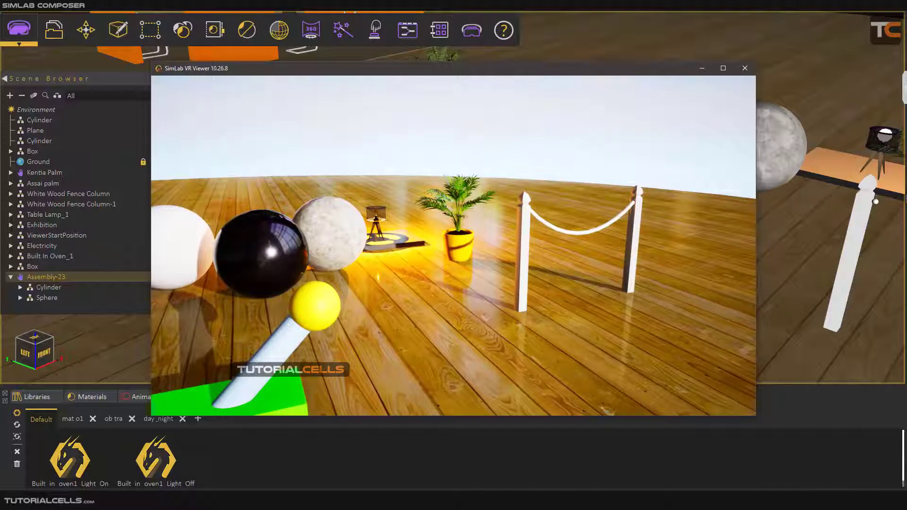
Step: Select the potted palm in Scene Building mode and try to grab the lever again
key(2)
click(453, 246)
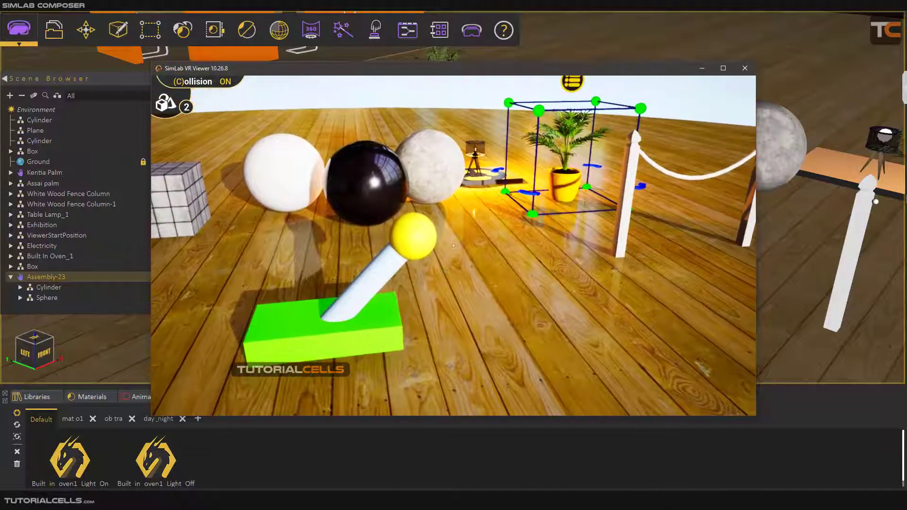
key(g)
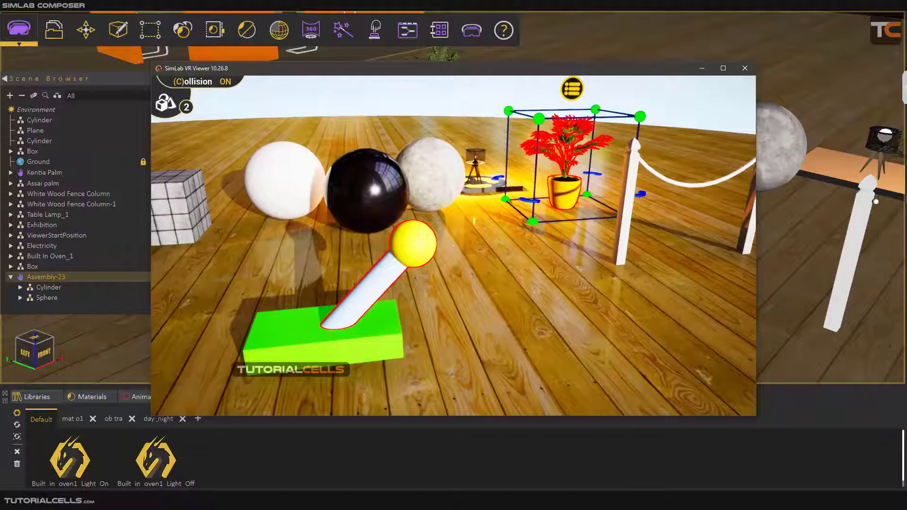
key(Escape)
key(Escape)
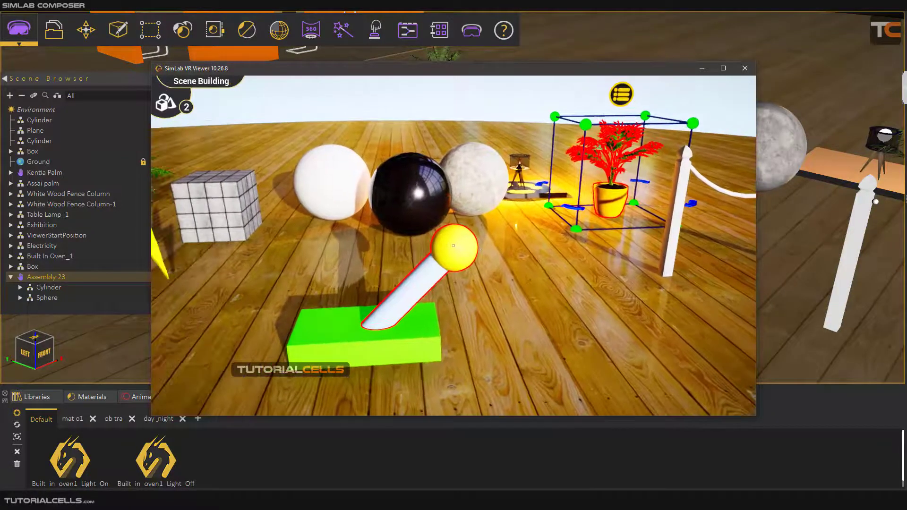
key(Escape)
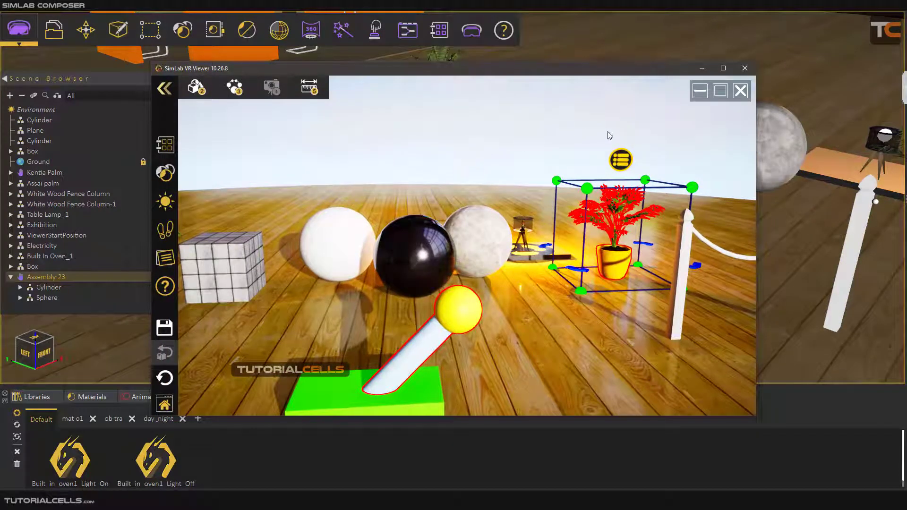
Step: Try to interact with the lever from different viewing directions in Scene Building mode and toggle collision
right_click(528, 312)
right_click(452, 263)
right_click(504, 293)
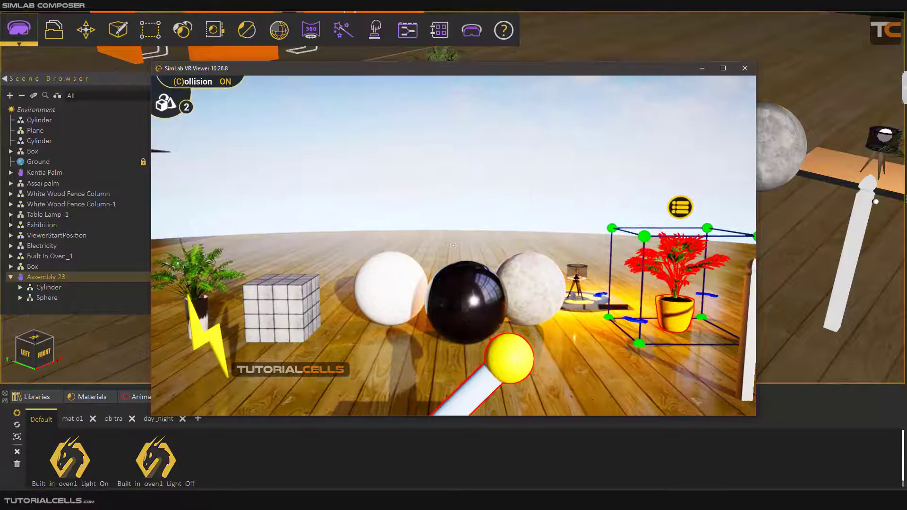
right_click(436, 242)
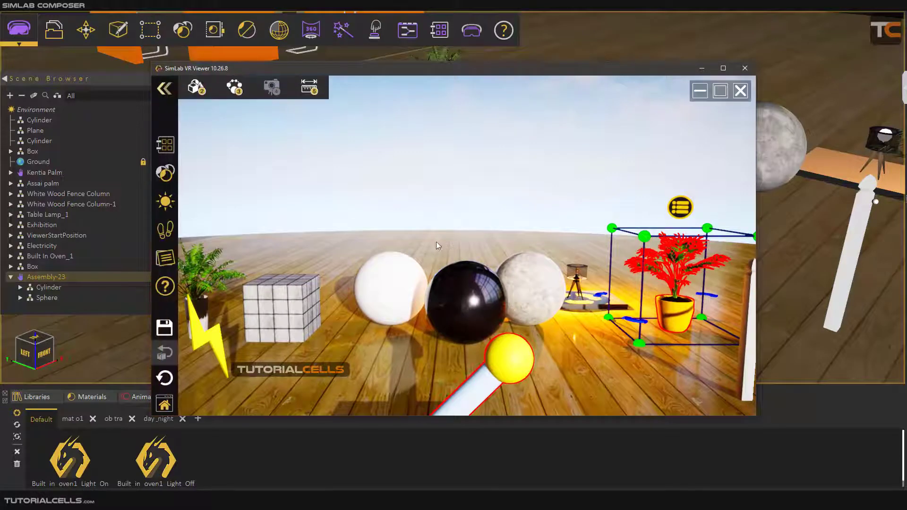
right_click(408, 185)
key(c)
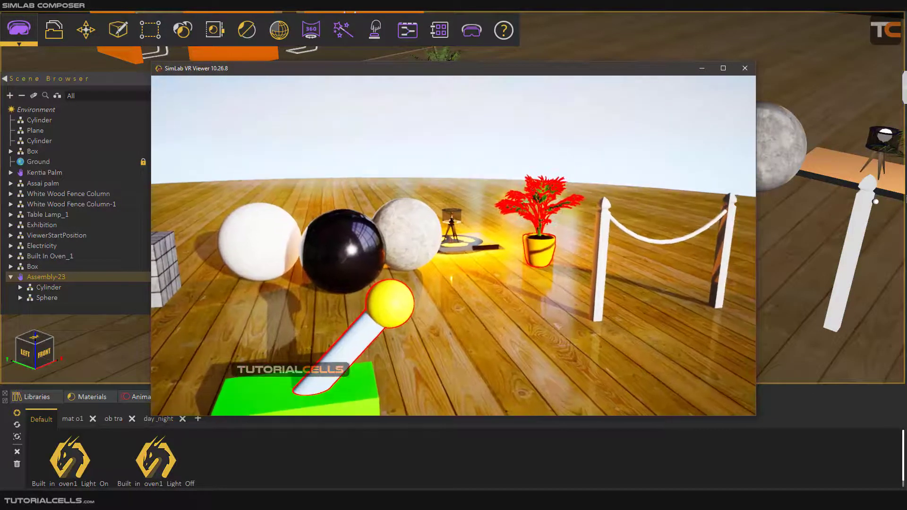
Step: Try the Scene Building, List and Measurement modes in turn, return to the default mode and back away from the lever
key(2)
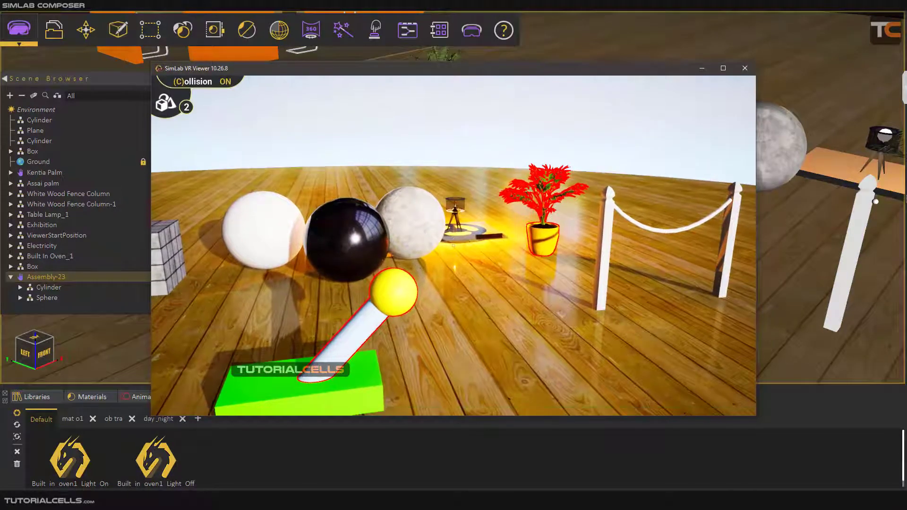
key(3)
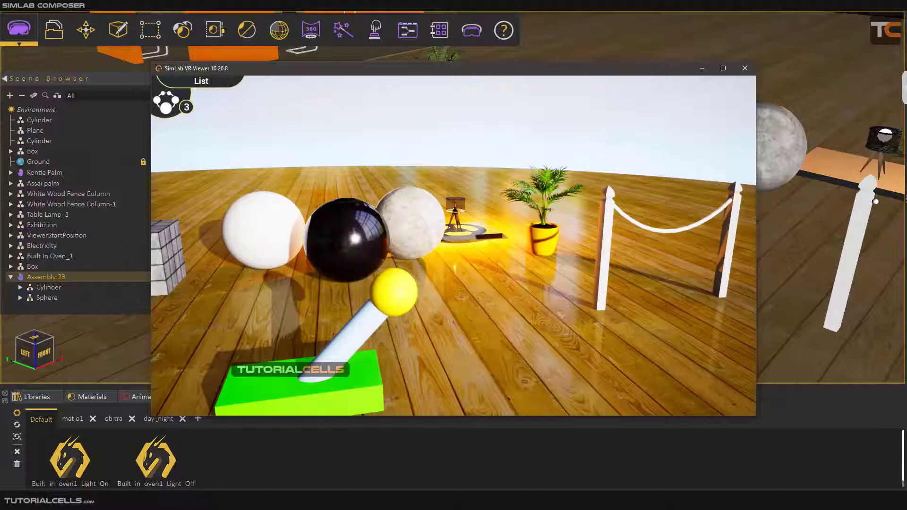
key(5)
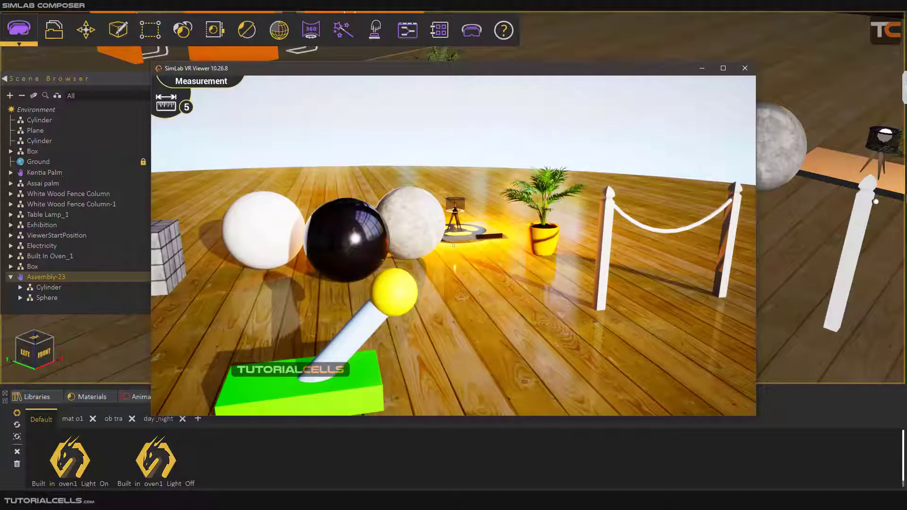
key(1)
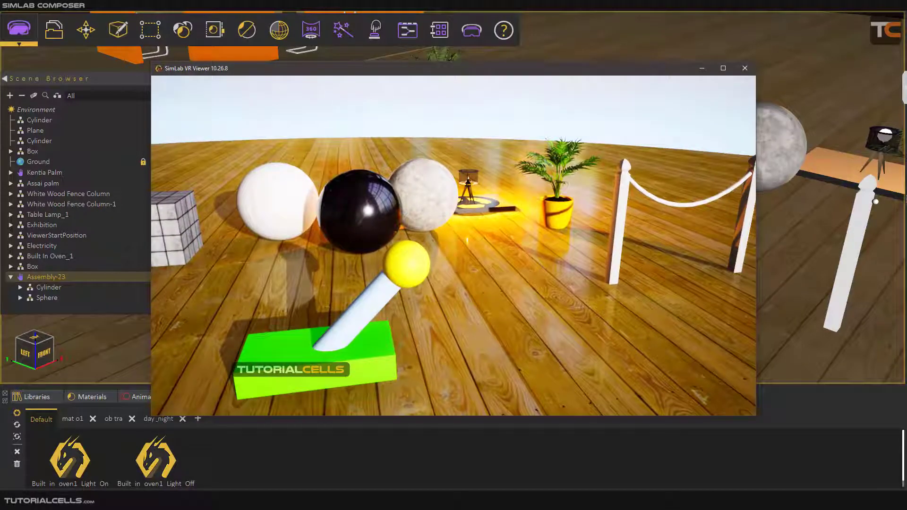
key(space)
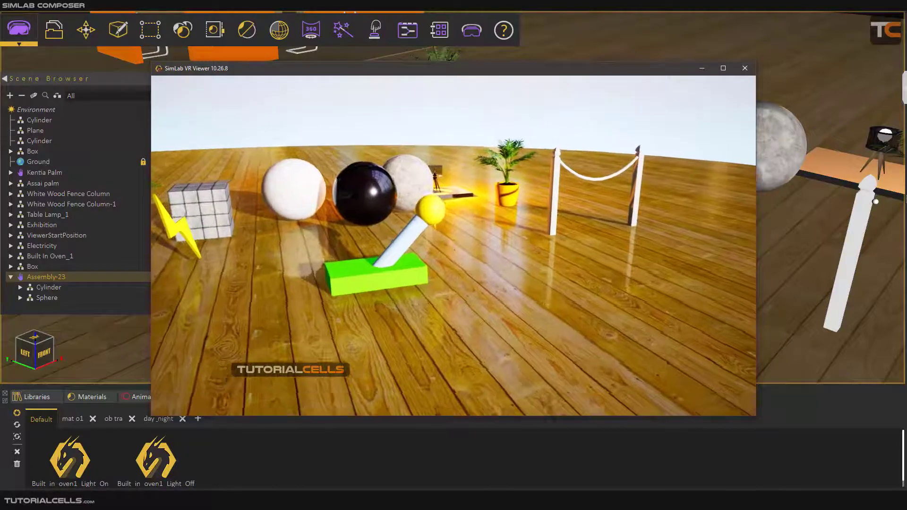
key(s)
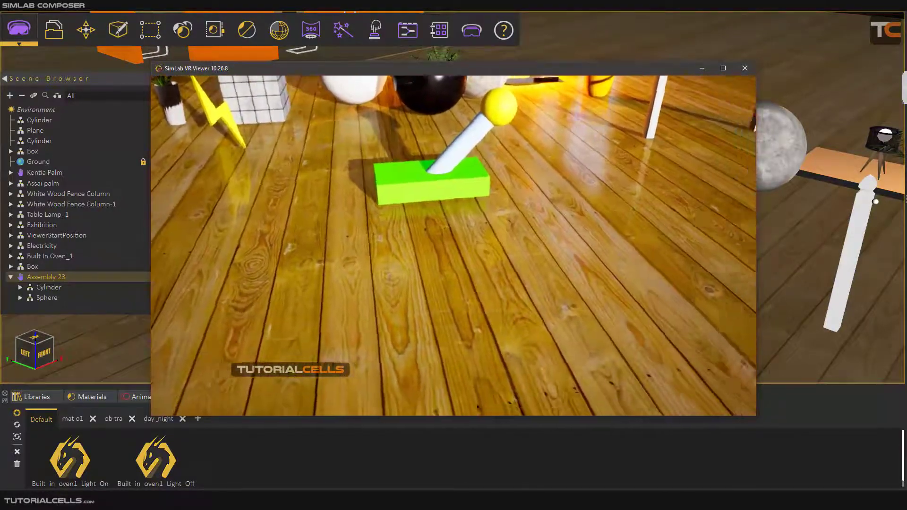
Step: Highlight the grabbable objects in the VR viewer and try to grab the lever by its yellow ball
key(w)
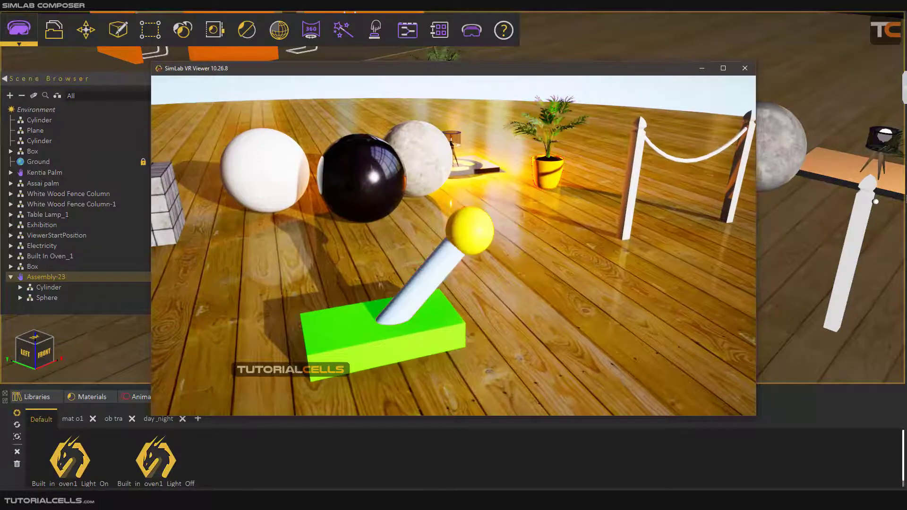
key(d)
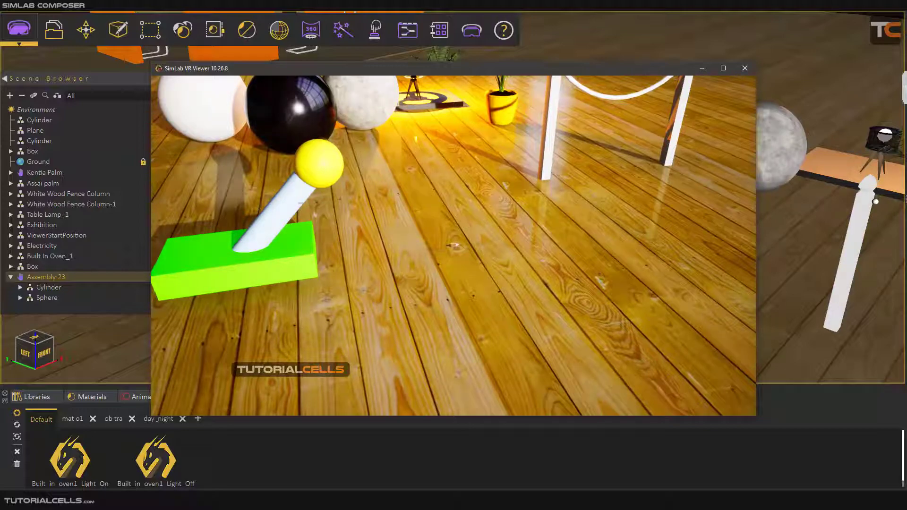
key(a)
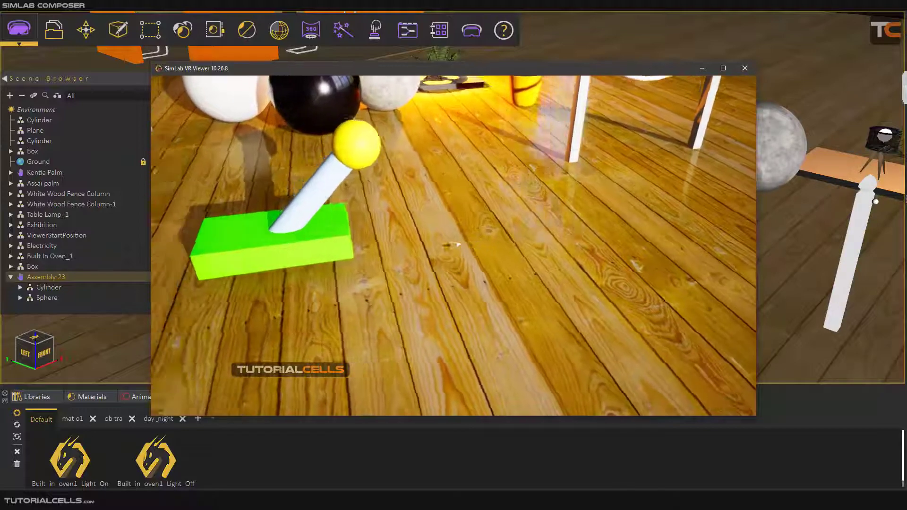
key(a)
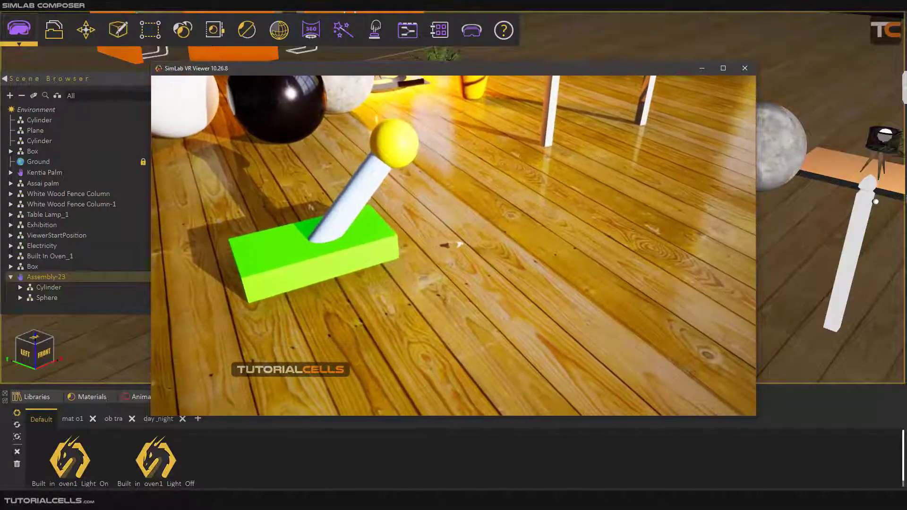
key(w)
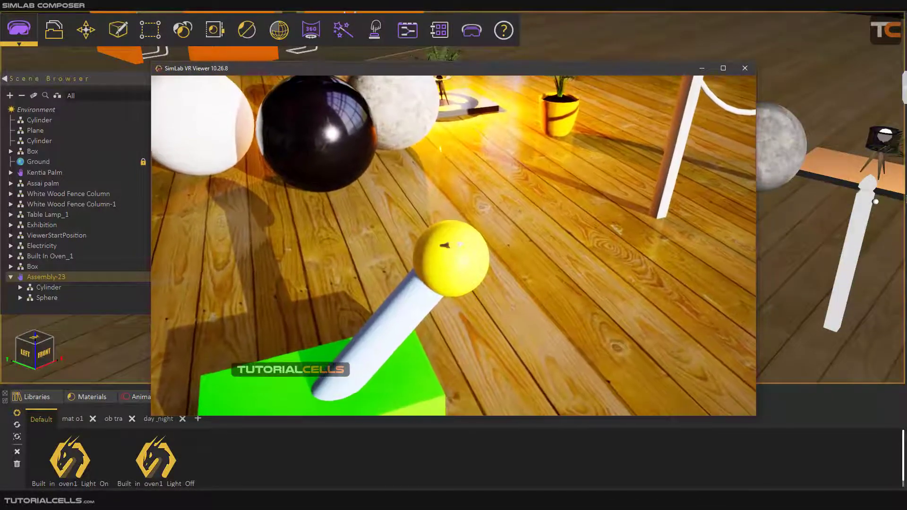
key(s)
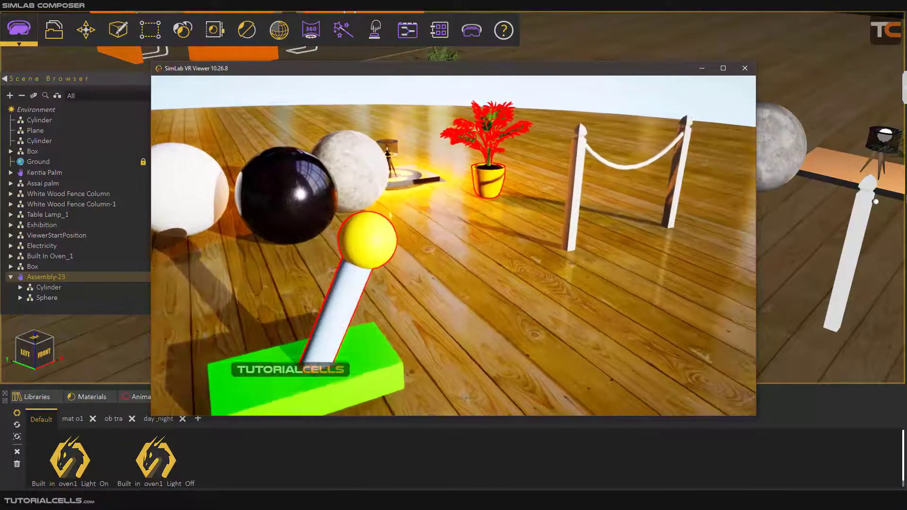
right_drag(454, 246, 406, 223)
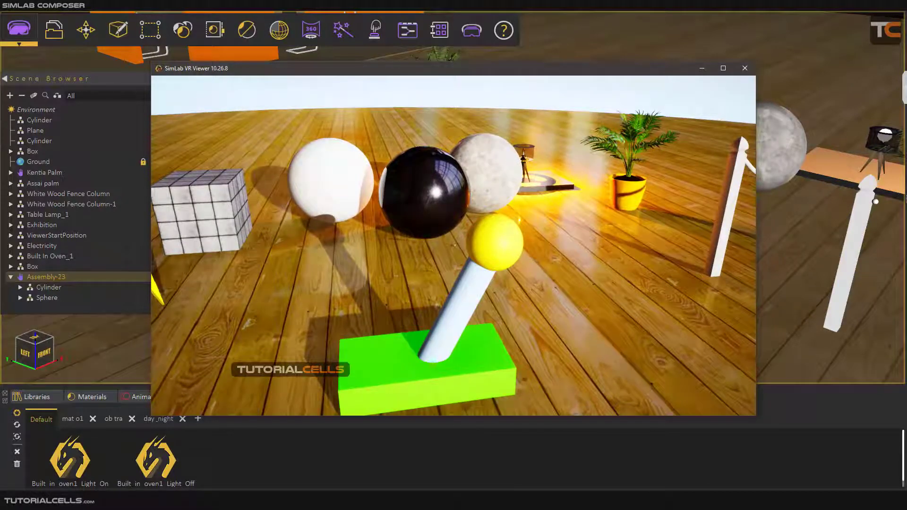
right_drag(454, 246, 481, 252)
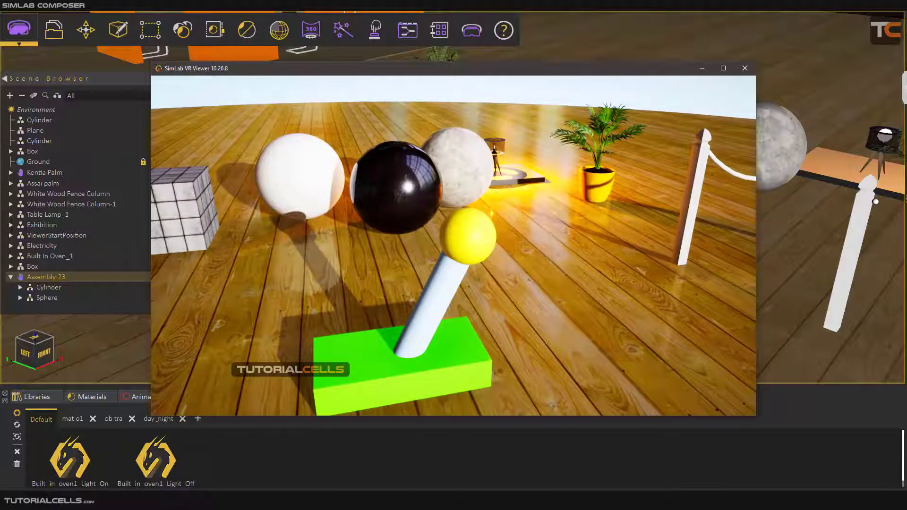
key(ctrl)
right_drag(454, 245, 420, 244)
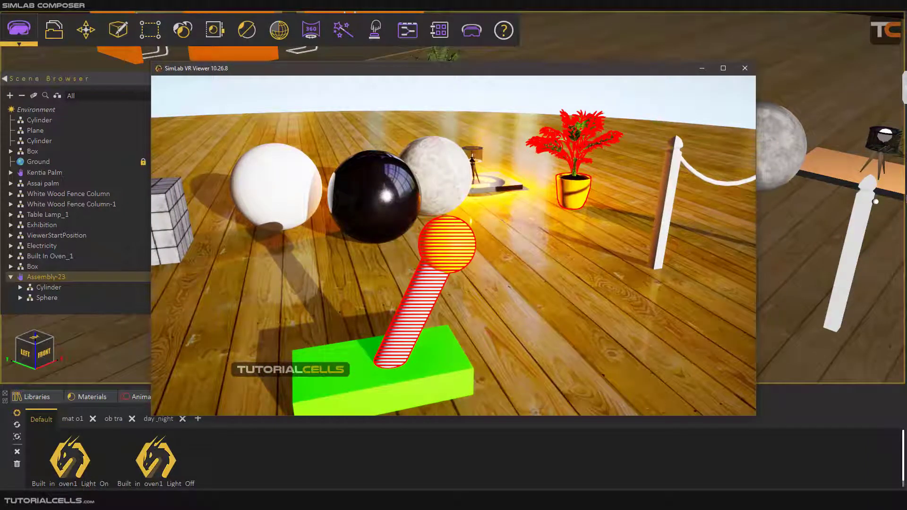
mouse_move(449, 244)
mouse_down()
mouse_move(345, 246)
mouse_move(473, 247)
mouse_move(341, 248)
mouse_move(456, 246)
mouse_up()
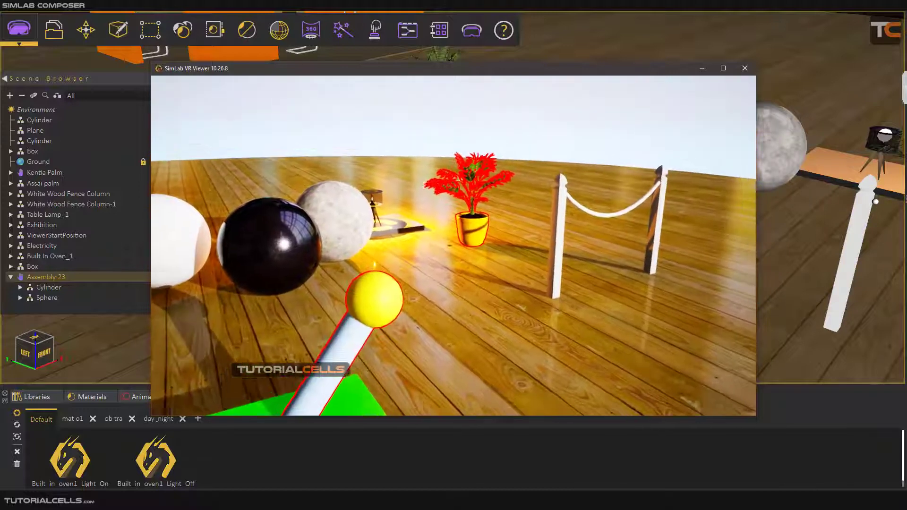
Step: Approach the potted palm in the VR viewer and try to grab and move it
right_drag(438, 246, 454, 331)
key(w)
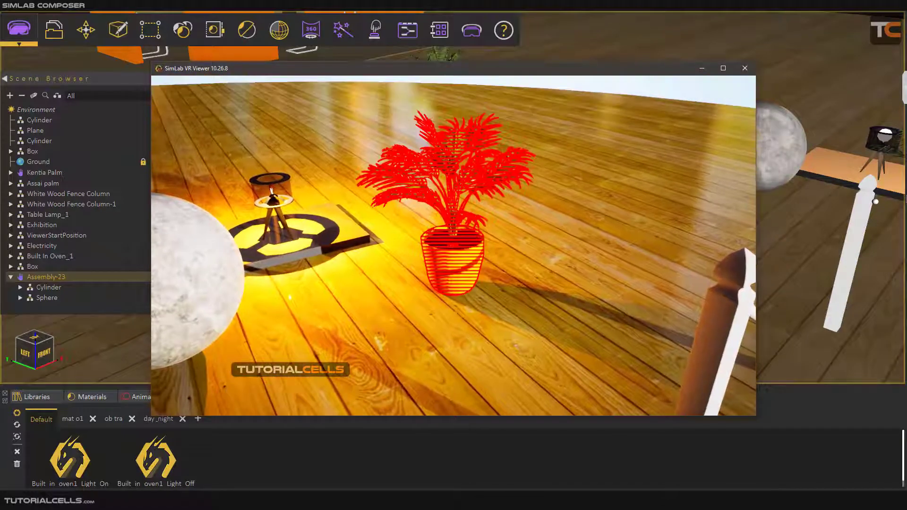
drag(454, 246, 507, 193)
drag(454, 246, 416, 277)
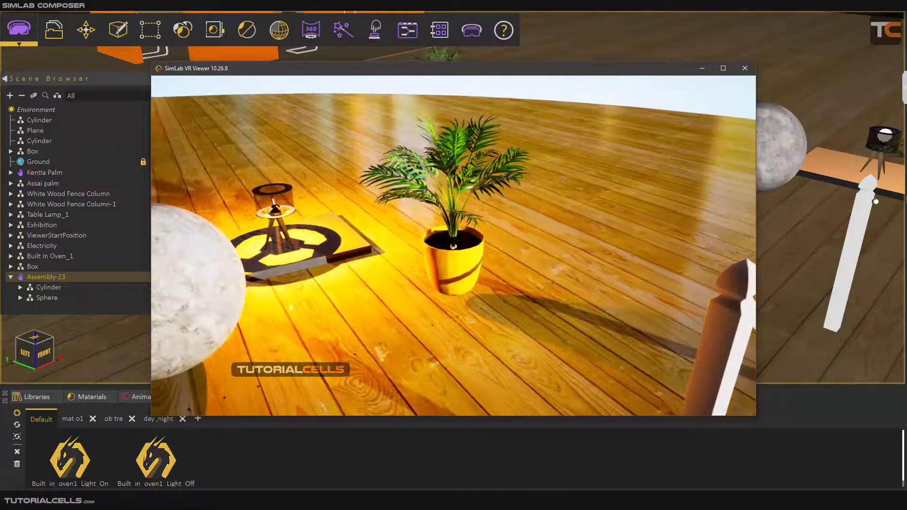
drag(453, 247, 454, 246)
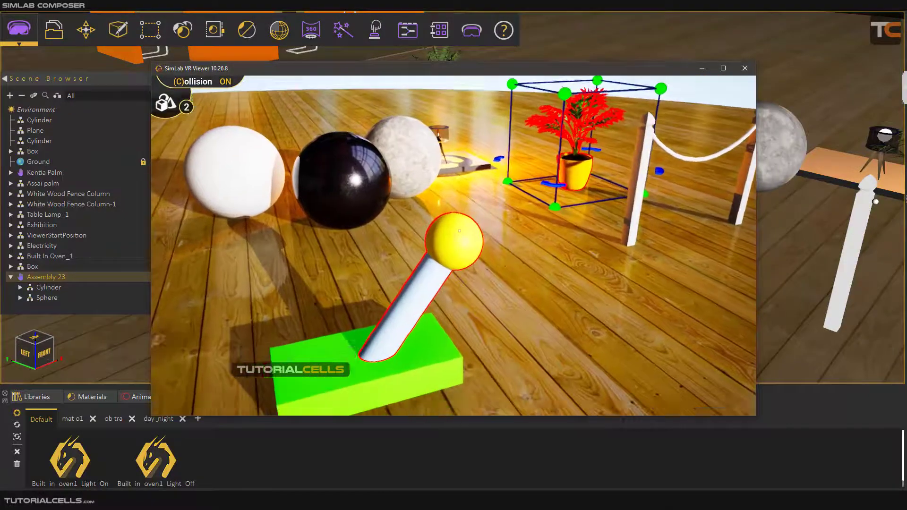
Step: Close the VR viewer without saving the scene and display the scene's sequences
mouse_move(454, 246)
mouse_down()
mouse_move(445, 251)
mouse_move(454, 245)
mouse_up()
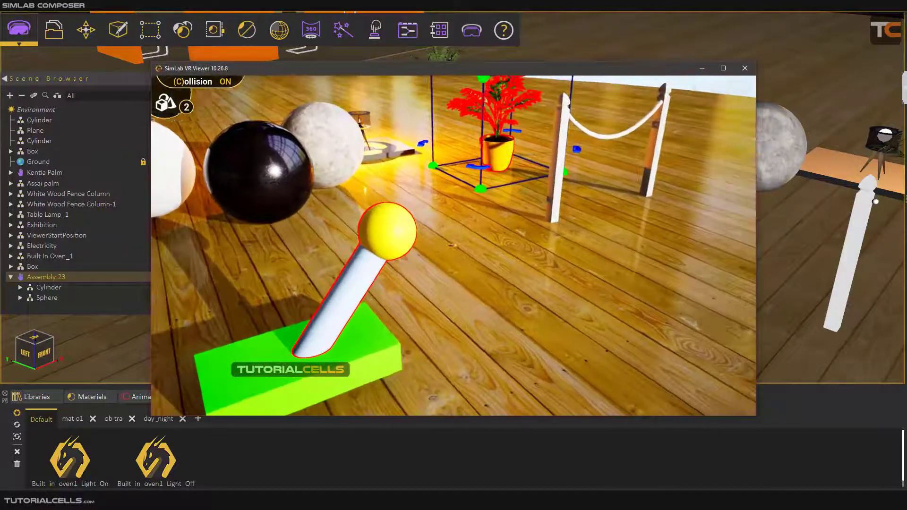
key(Escape)
click(741, 92)
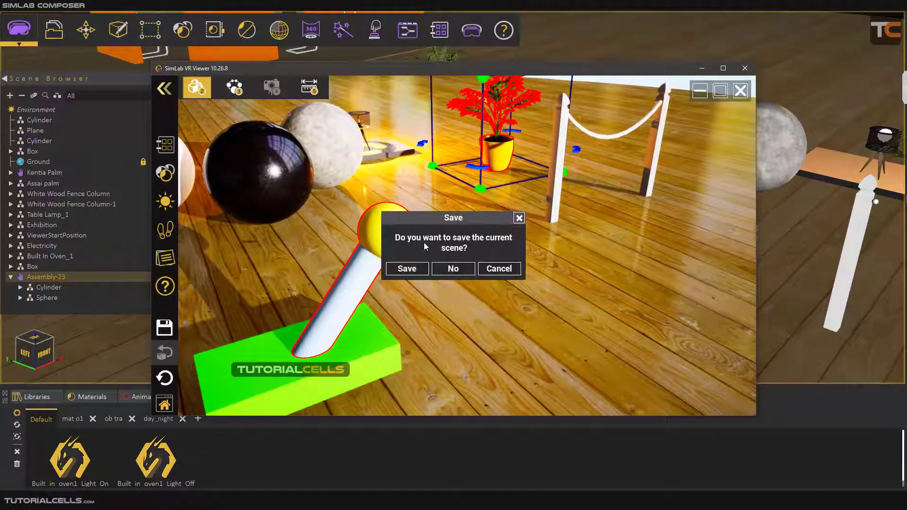
click(447, 265)
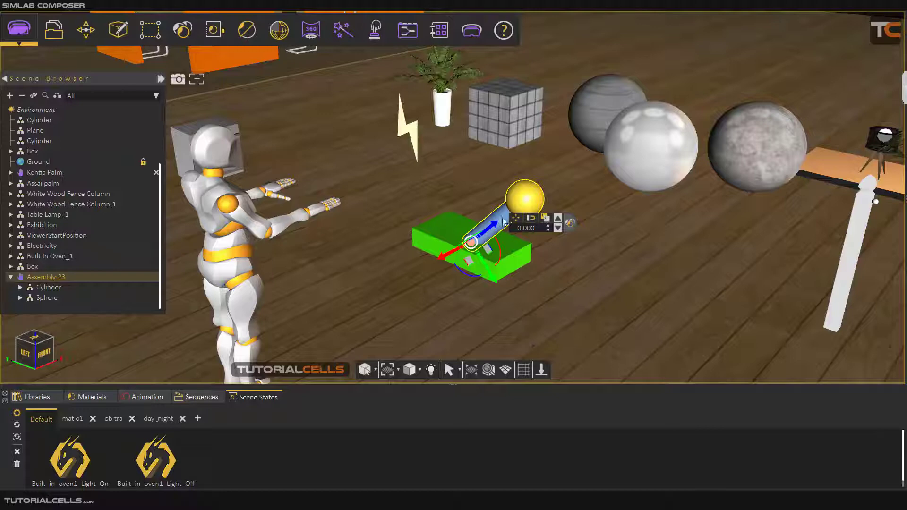
click(200, 397)
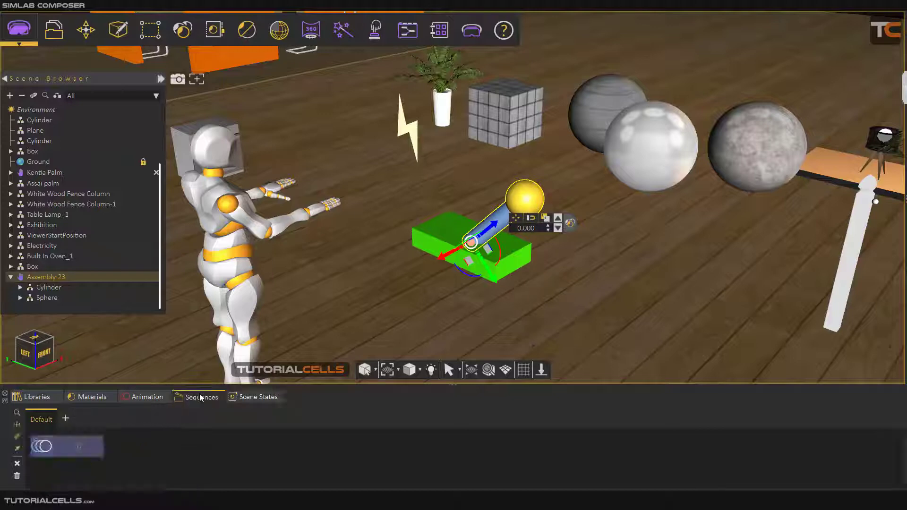